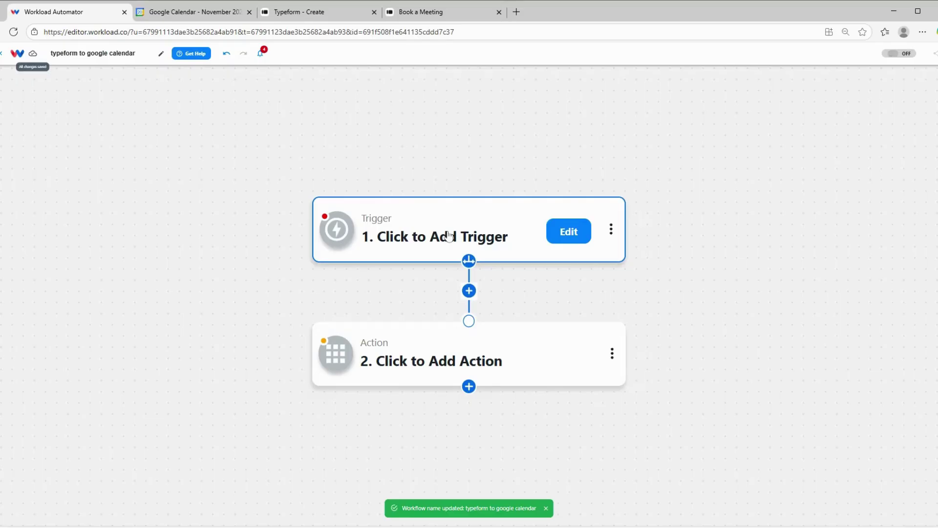
Set the workflow's trigger to Typeform's New Entry event, using the already connected Typeform account.
{"action": "left_click", "coordinate": [449, 237]}
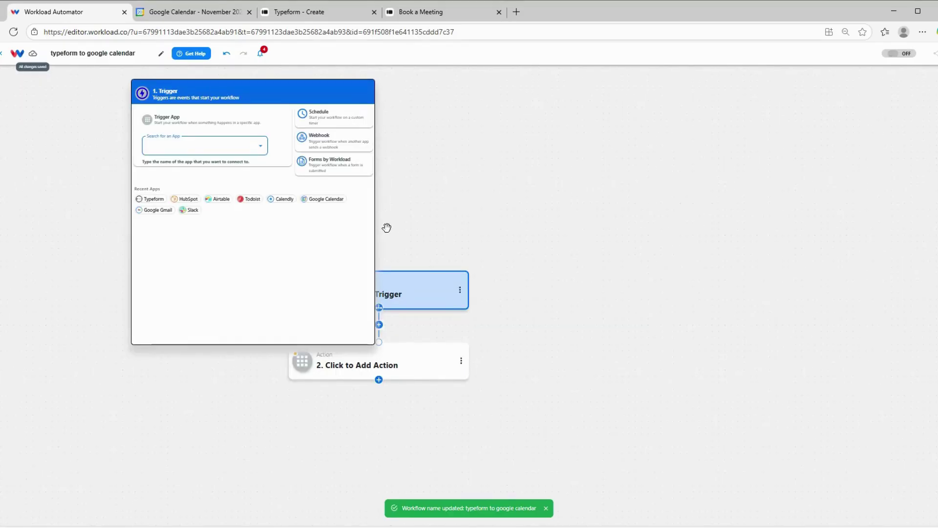
{"action": "type", "text": "typeform"}
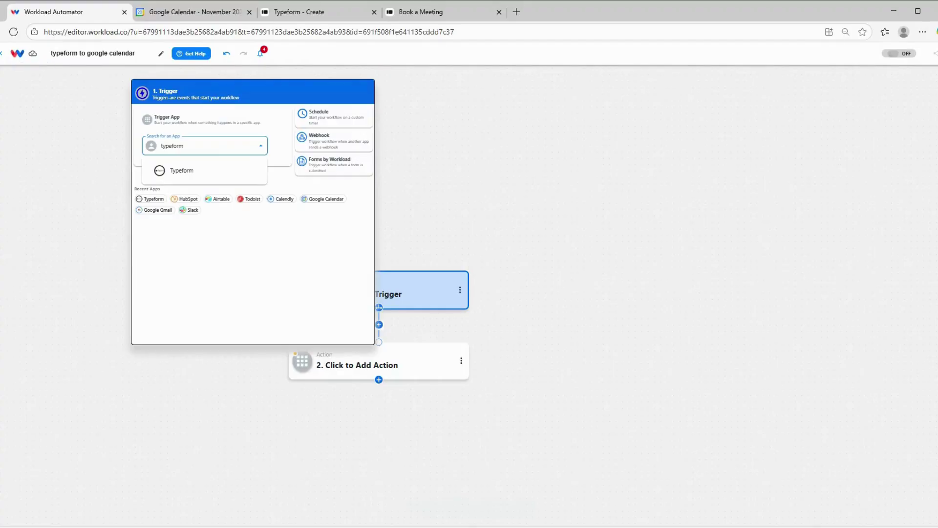
{"action": "left_click", "coordinate": [182, 170]}
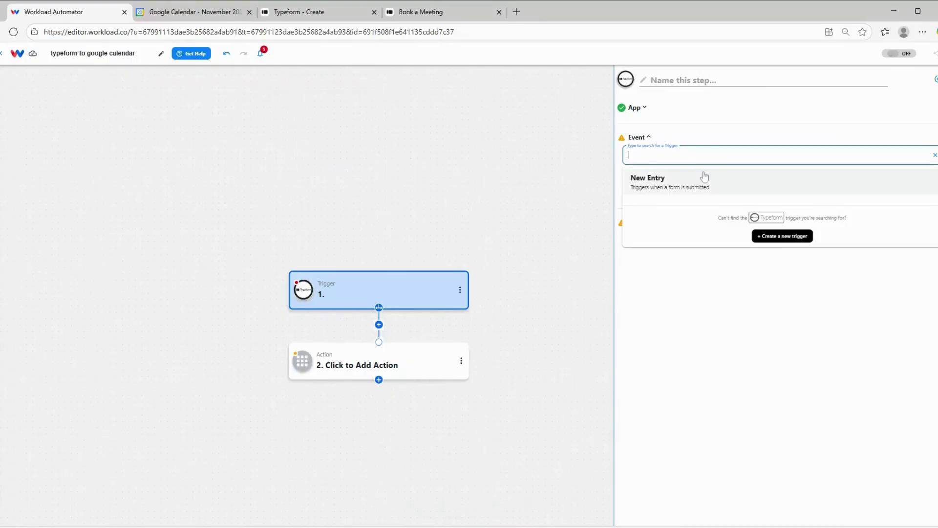
{"action": "left_click", "coordinate": [666, 186]}
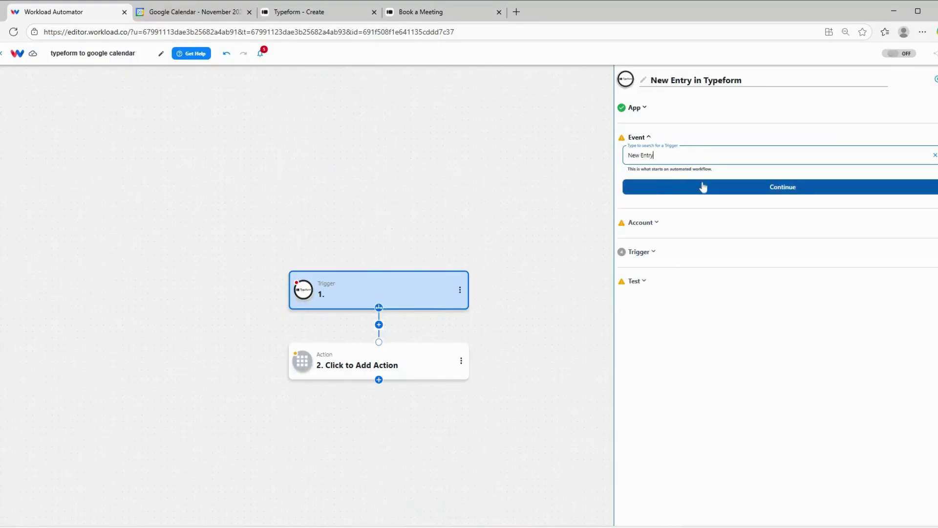
{"action": "left_click", "coordinate": [705, 186]}
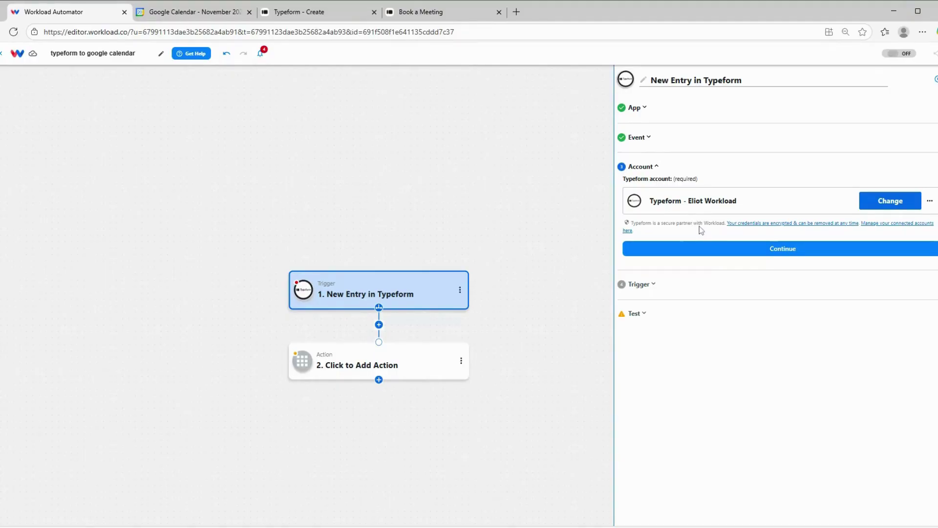
{"action": "left_click", "coordinate": [728, 248]}
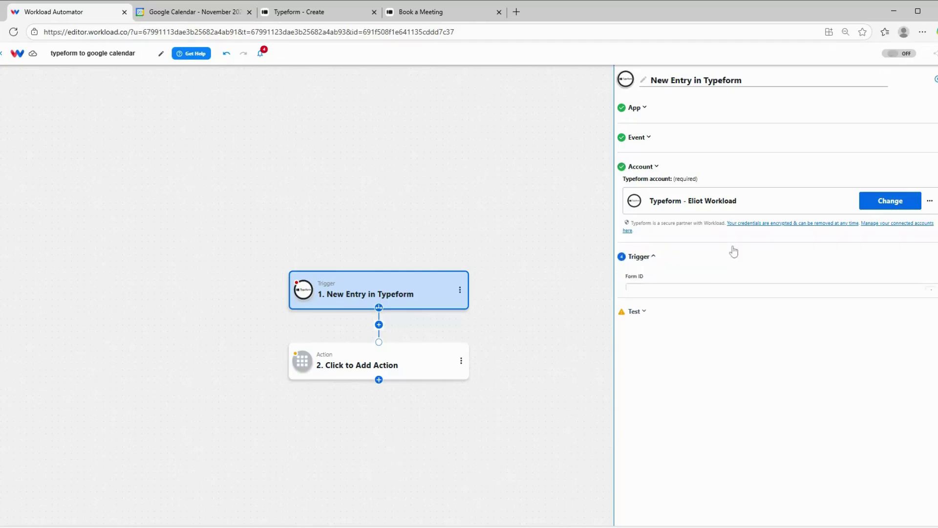
Choose the Book a Meeting form as the trigger's Form ID and run the trigger test.
{"action": "left_click", "coordinate": [710, 235]}
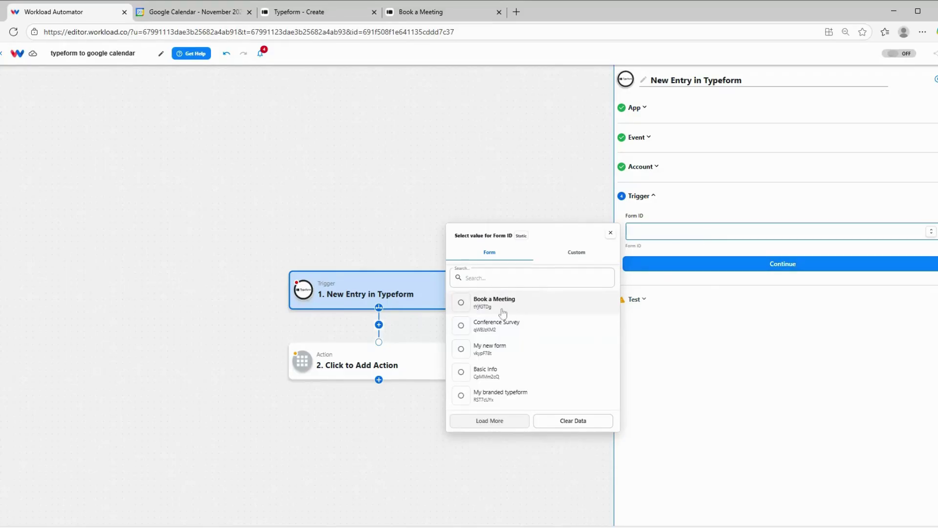
{"action": "left_click", "coordinate": [493, 303]}
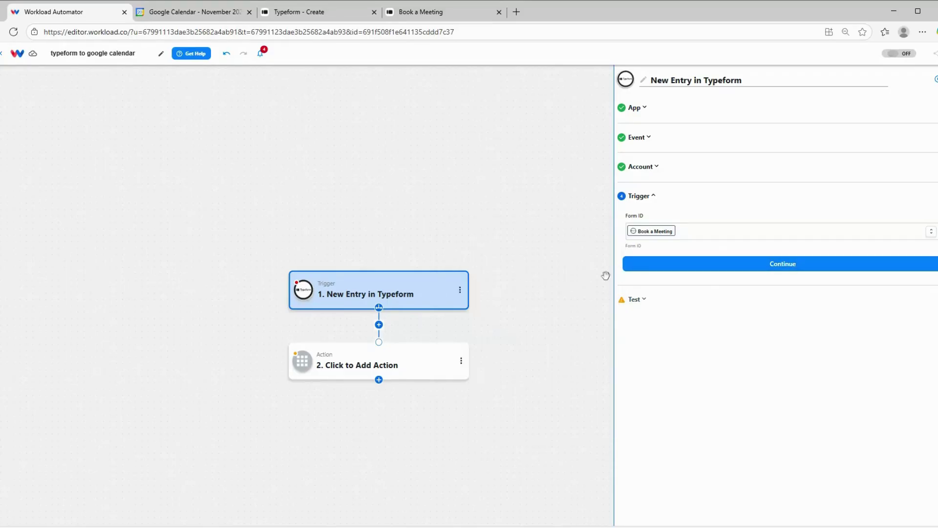
{"action": "left_click", "coordinate": [770, 265]}
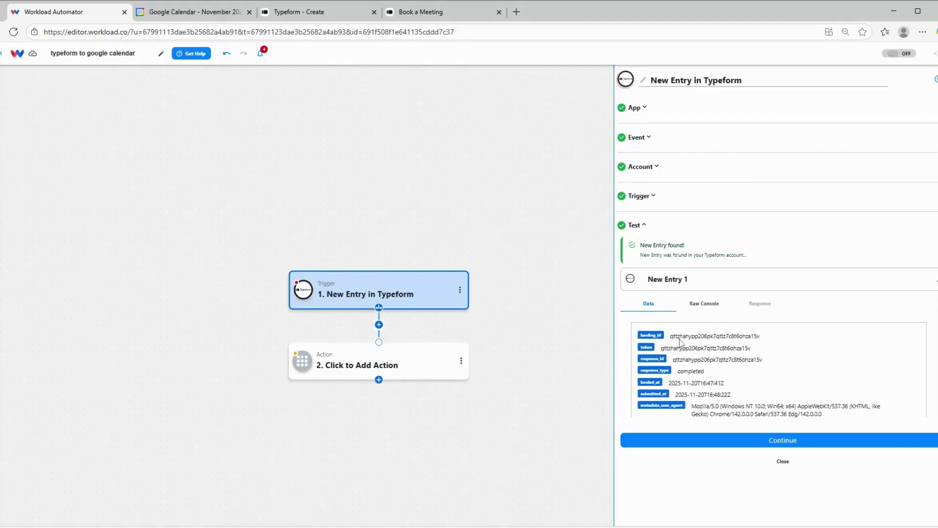
Examine the test entry's data for the submitted name, email, meeting topic and chosen time slot.
{"action": "scroll", "coordinate": [680, 341], "scroll_direction": "down", "scroll_amount": 5}
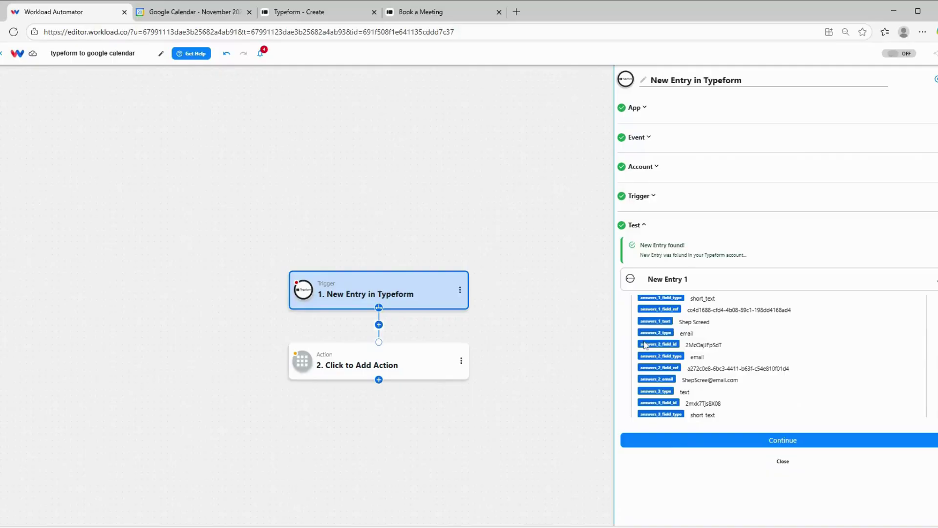
{"action": "scroll", "coordinate": [692, 321], "scroll_direction": "up", "scroll_amount": 2}
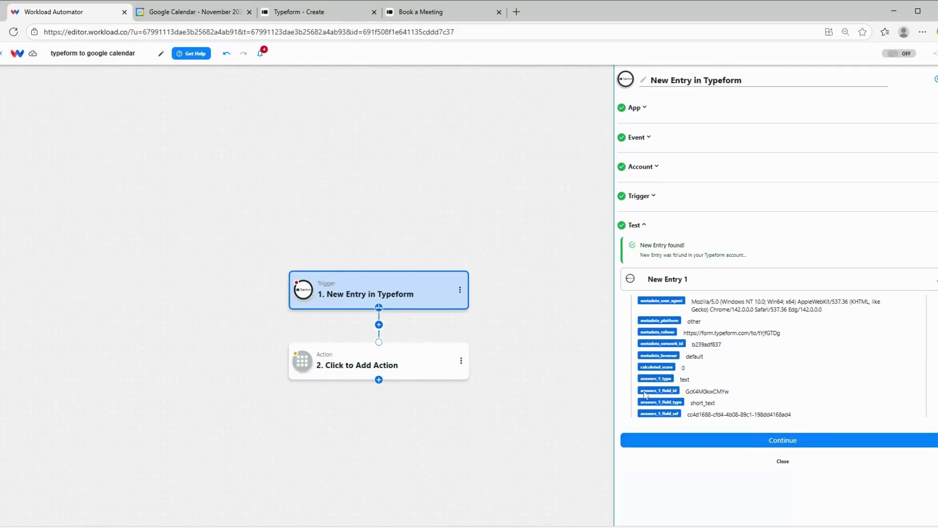
{"action": "scroll", "coordinate": [657, 363], "scroll_direction": "down", "scroll_amount": 5}
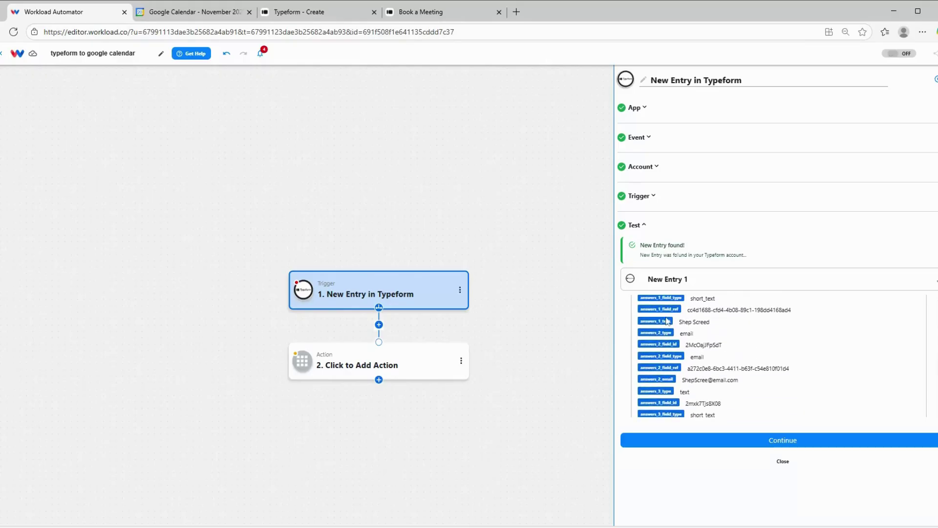
{"action": "scroll", "coordinate": [670, 365], "scroll_direction": "down", "scroll_amount": 4}
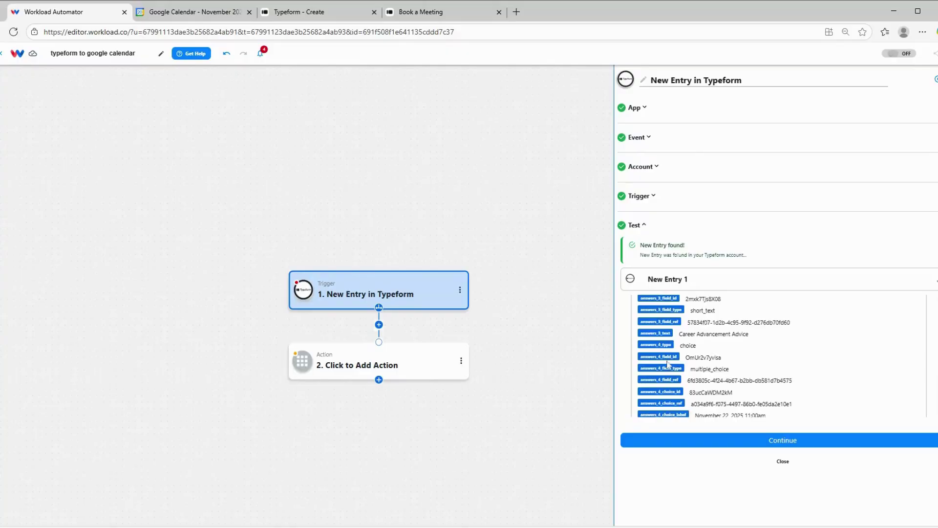
{"action": "scroll", "coordinate": [683, 350], "scroll_direction": "up", "scroll_amount": 3}
{"action": "scroll", "coordinate": [683, 350], "scroll_direction": "down", "scroll_amount": 2}
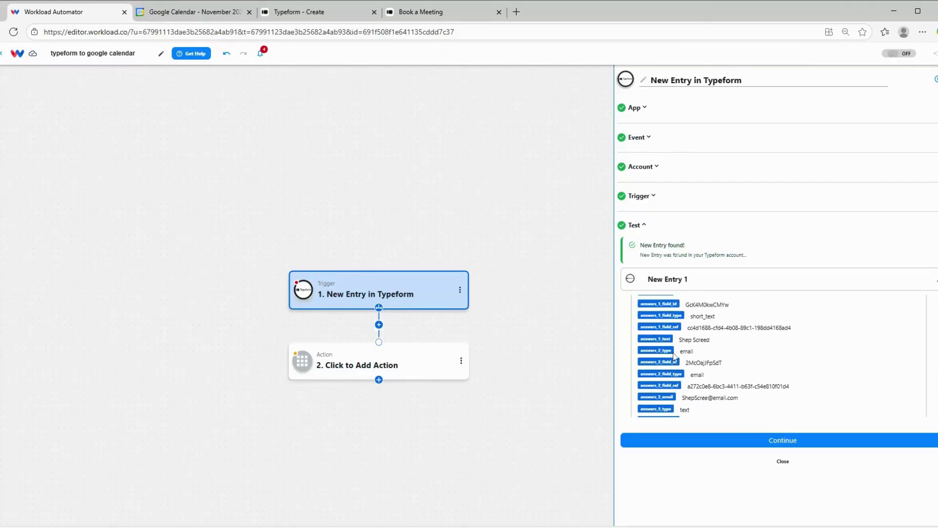
{"action": "scroll", "coordinate": [680, 342], "scroll_direction": "up", "scroll_amount": 7}
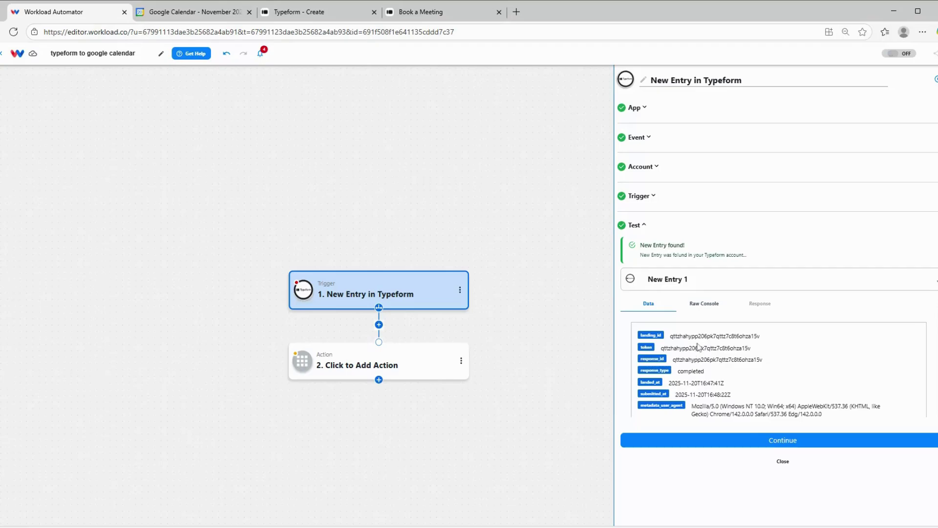
{"action": "scroll", "coordinate": [693, 375], "scroll_direction": "down", "scroll_amount": 5}
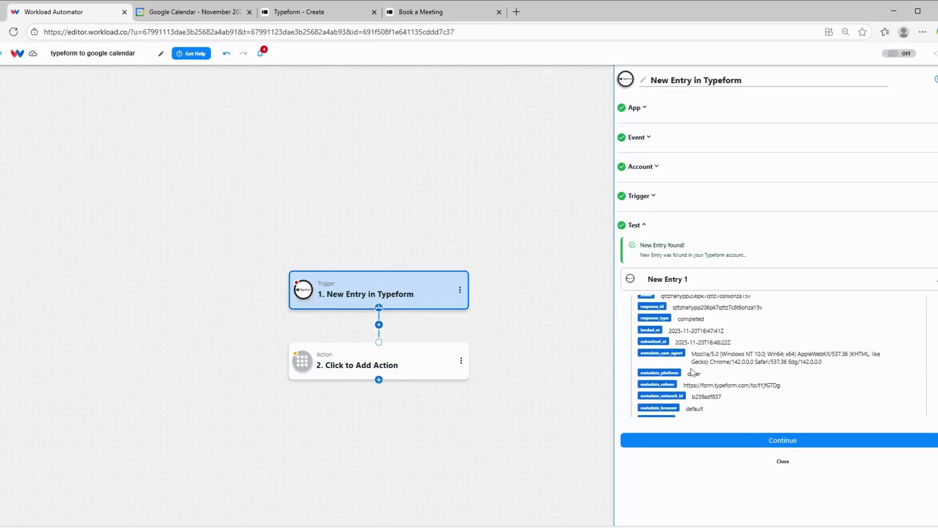
{"action": "scroll", "coordinate": [692, 367], "scroll_direction": "down", "scroll_amount": 6}
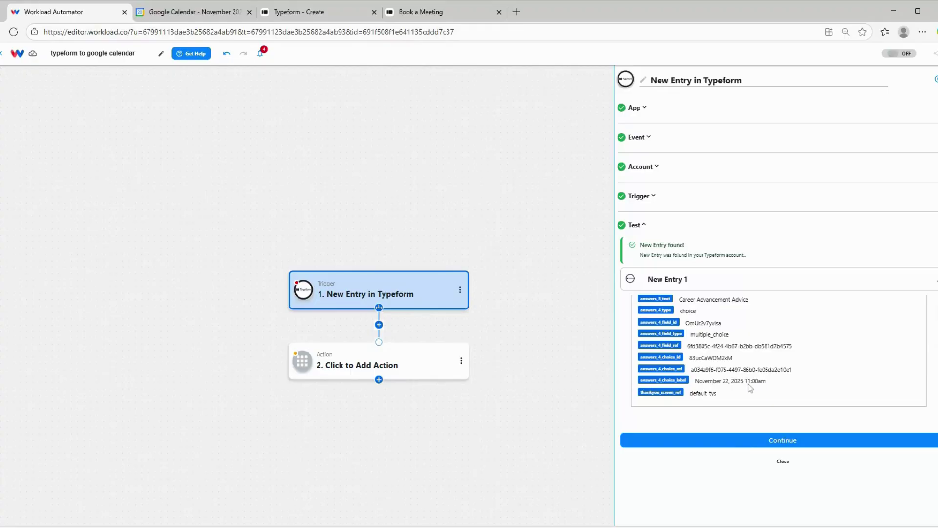
Configure the second step as an AI Wizard by Workload action with the Prompt Your Data event.
{"action": "left_click", "coordinate": [731, 444]}
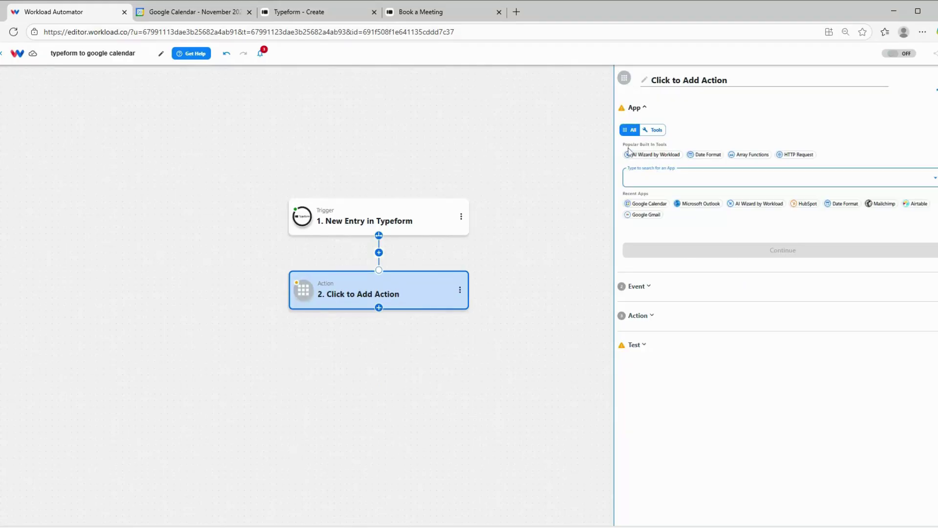
{"action": "left_click", "coordinate": [661, 155]}
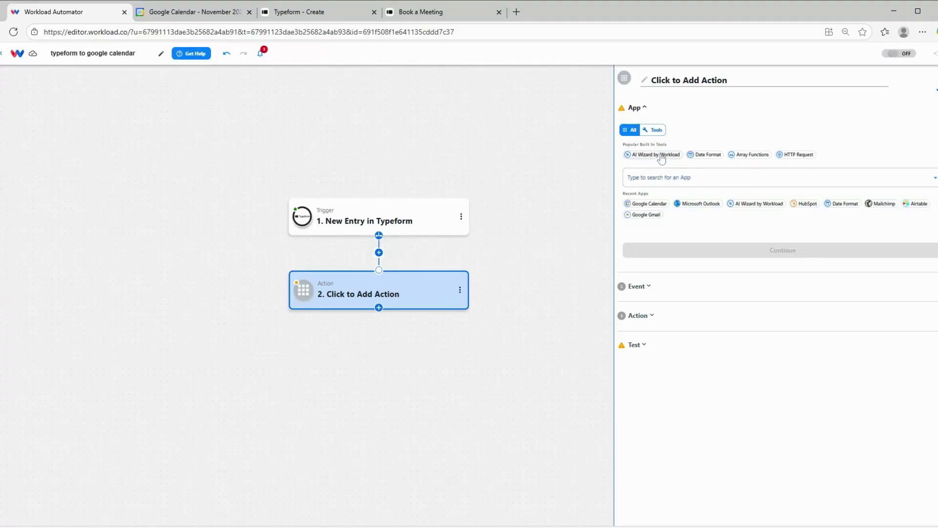
{"action": "left_click", "coordinate": [732, 254]}
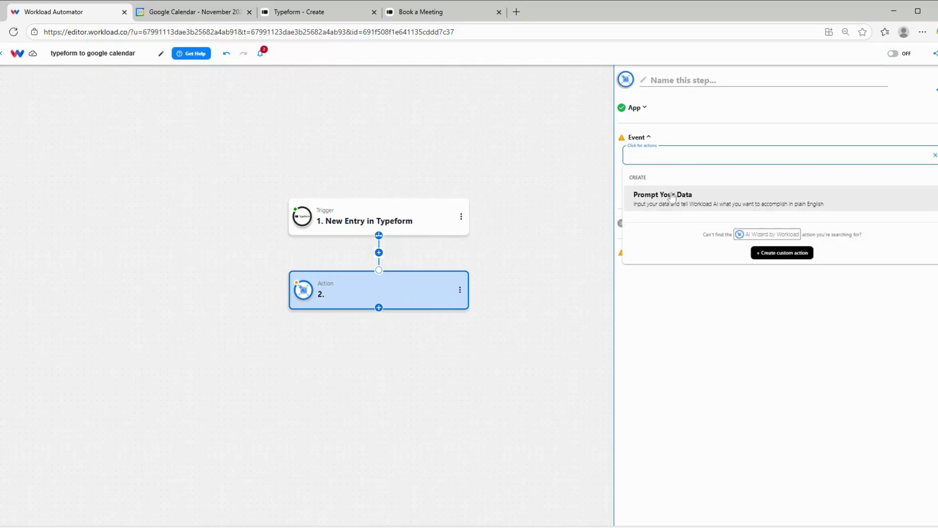
{"action": "left_click", "coordinate": [673, 193]}
{"action": "left_click", "coordinate": [684, 188]}
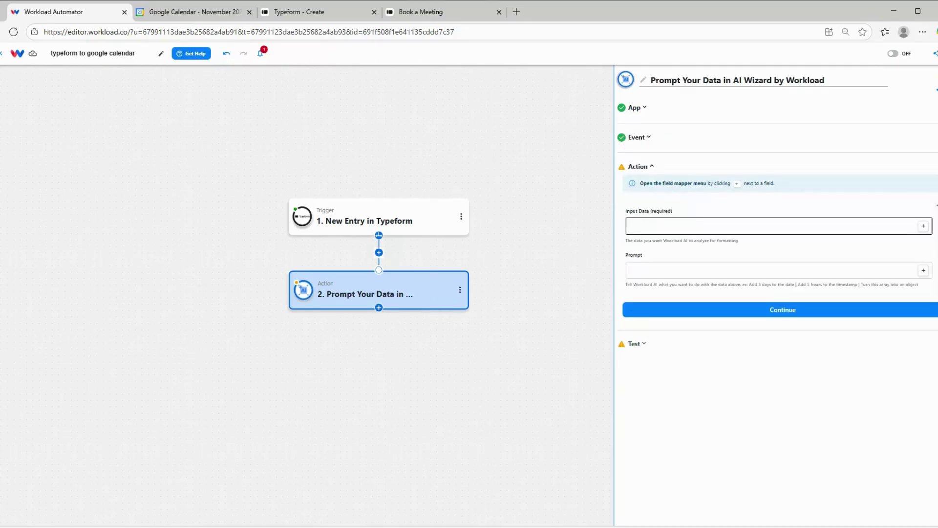
Map the Typeform entry's answers_4_choice_label value into the AI action's Input Data.
{"action": "left_click", "coordinate": [924, 226]}
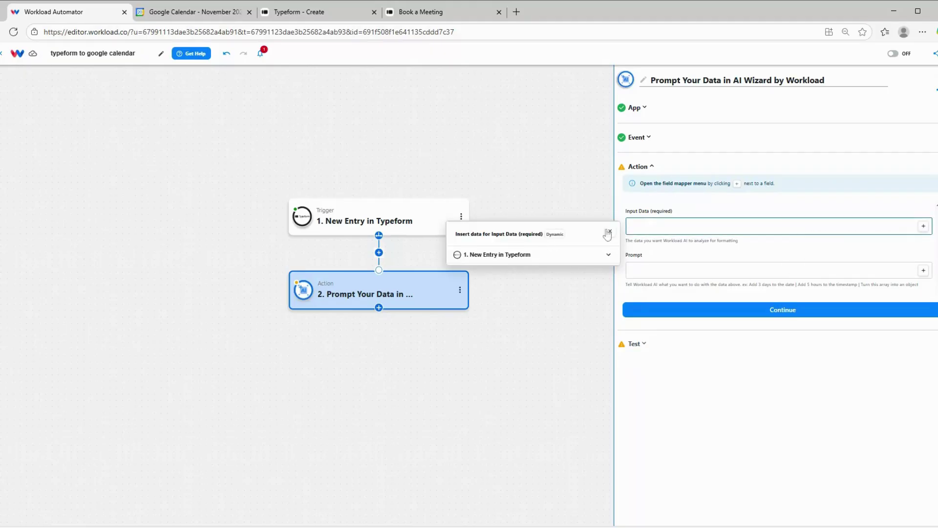
{"action": "left_click", "coordinate": [539, 255]}
{"action": "scroll", "coordinate": [539, 301], "scroll_direction": "down", "scroll_amount": 10}
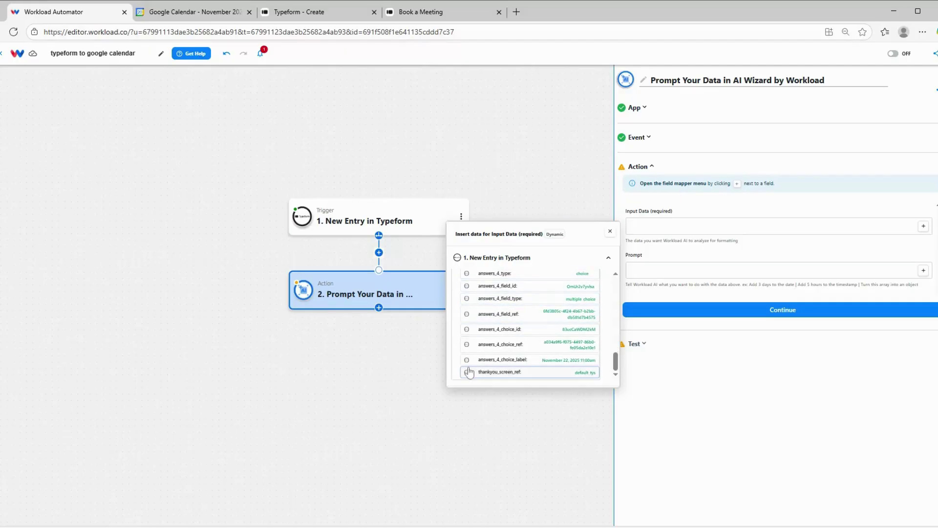
{"action": "left_click", "coordinate": [559, 366]}
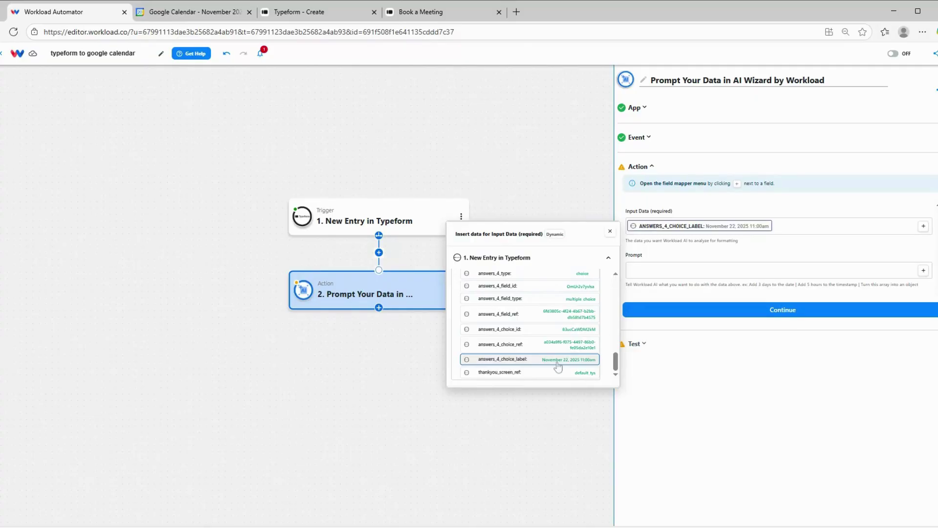
{"action": "left_click", "coordinate": [792, 248]}
Set the AI action's prompt to "Add 30 minutes to this time" and test the action.
{"action": "left_click", "coordinate": [755, 270]}
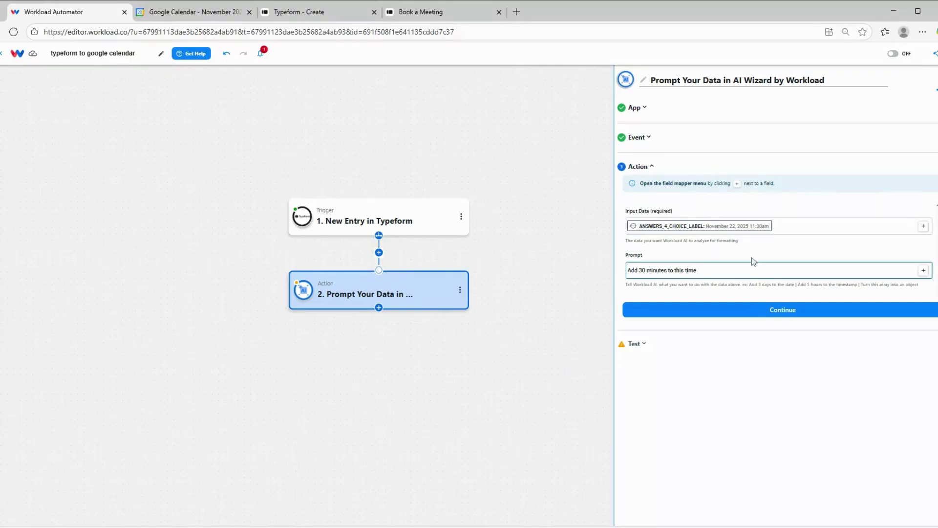
{"action": "left_click", "coordinate": [766, 252]}
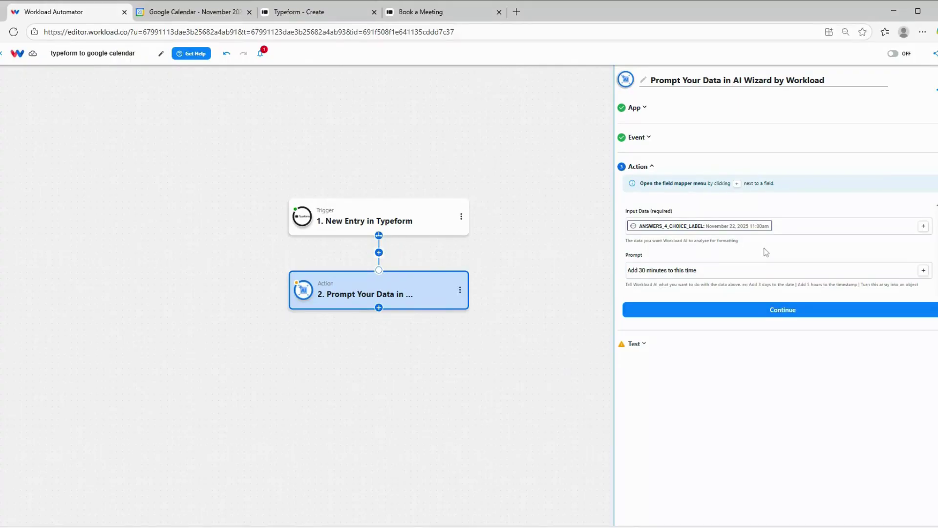
{"action": "left_click", "coordinate": [770, 313]}
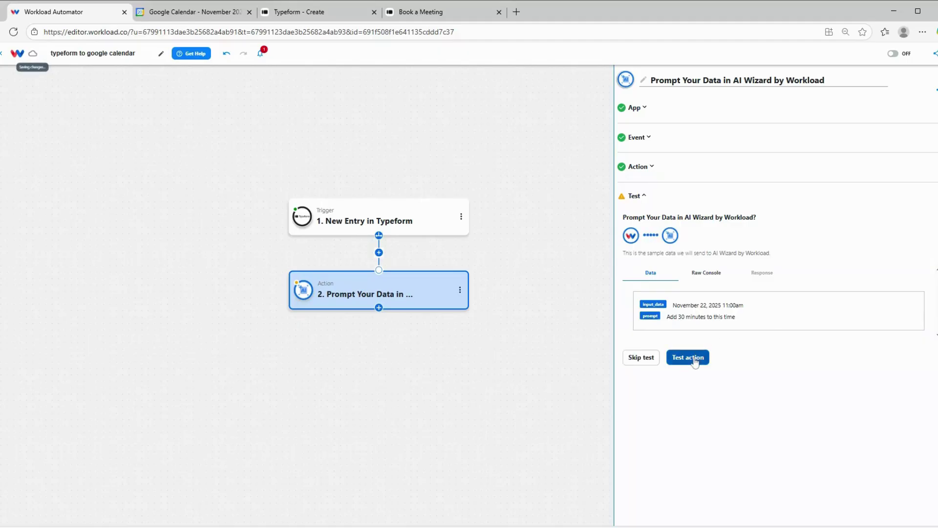
{"action": "left_click", "coordinate": [695, 360]}
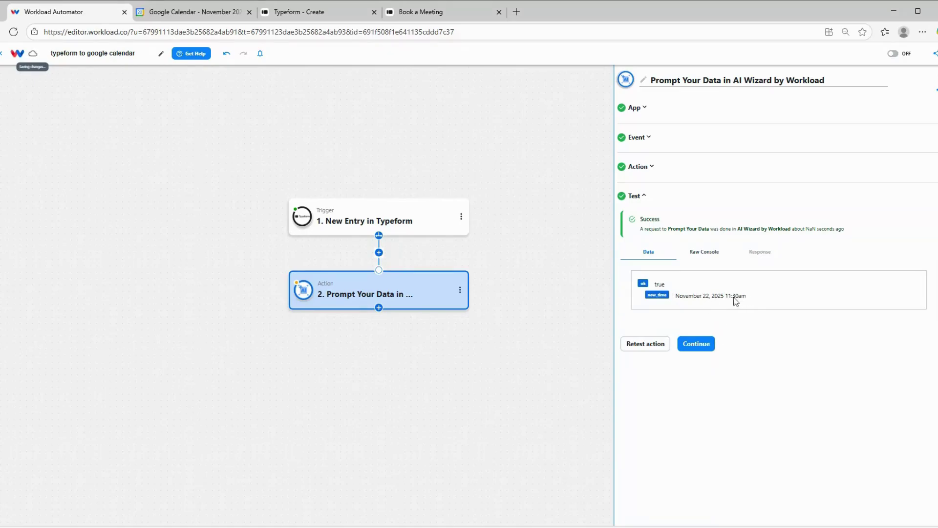
{"action": "left_click", "coordinate": [700, 344]}
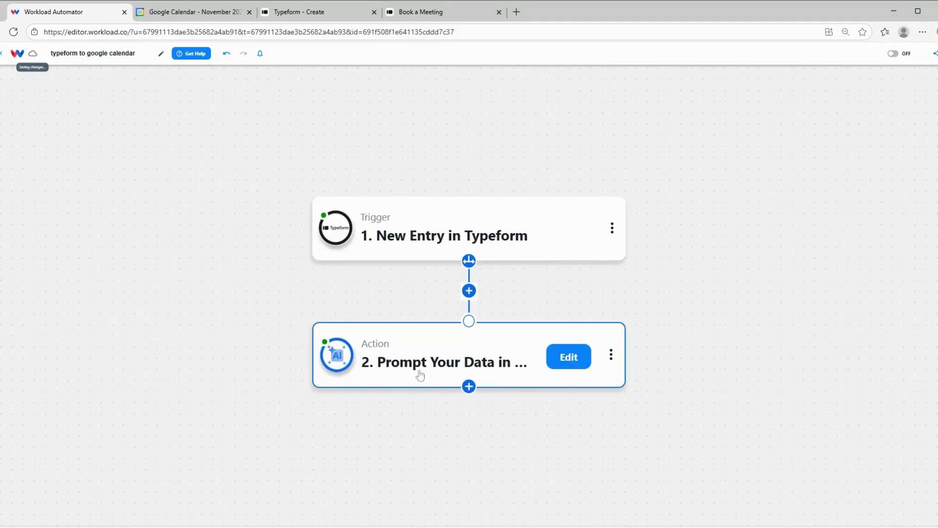
Add a third action for Google Calendar with the Create Detailed Event event, using the already connected account.
{"action": "left_click", "coordinate": [469, 386]}
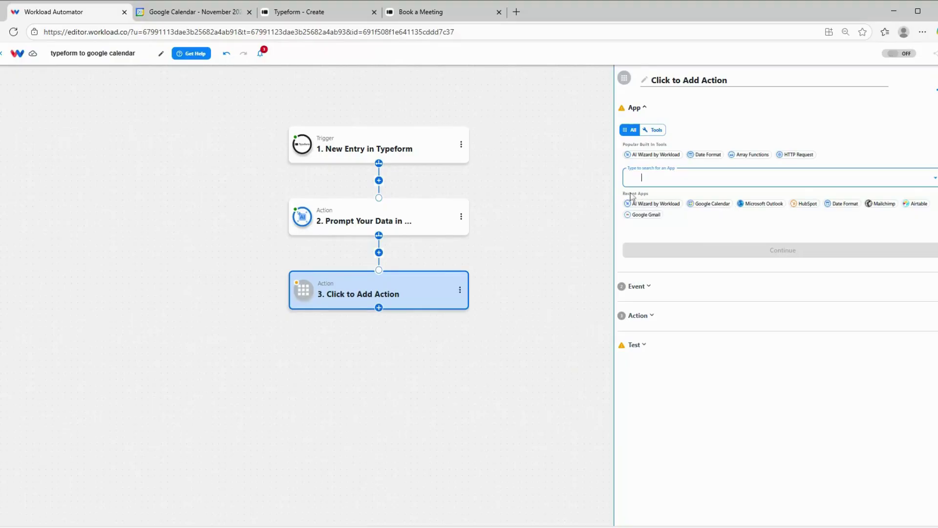
{"action": "left_click", "coordinate": [711, 204]}
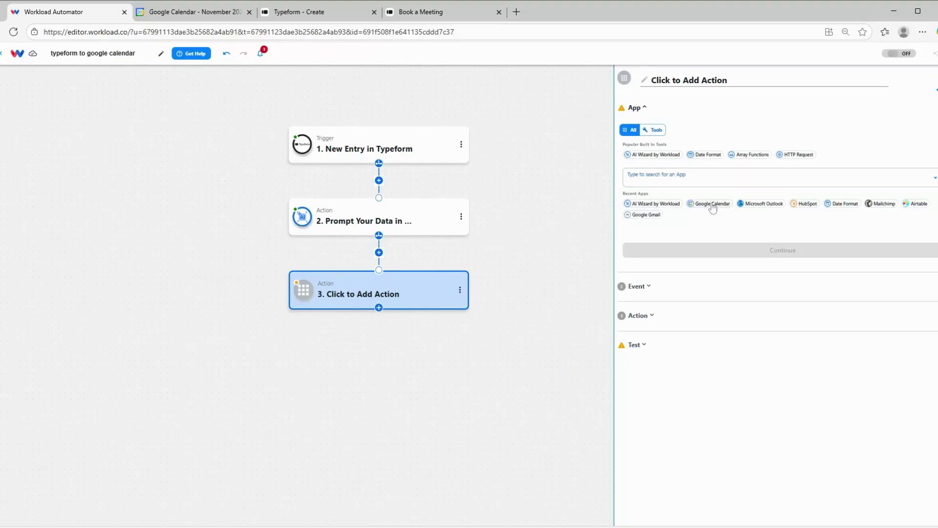
{"action": "left_click", "coordinate": [714, 250]}
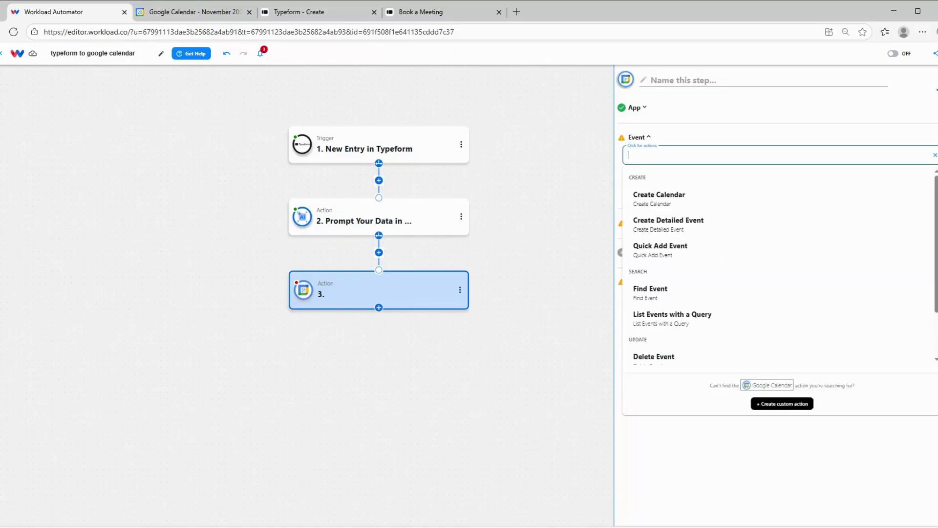
{"action": "left_click", "coordinate": [667, 224]}
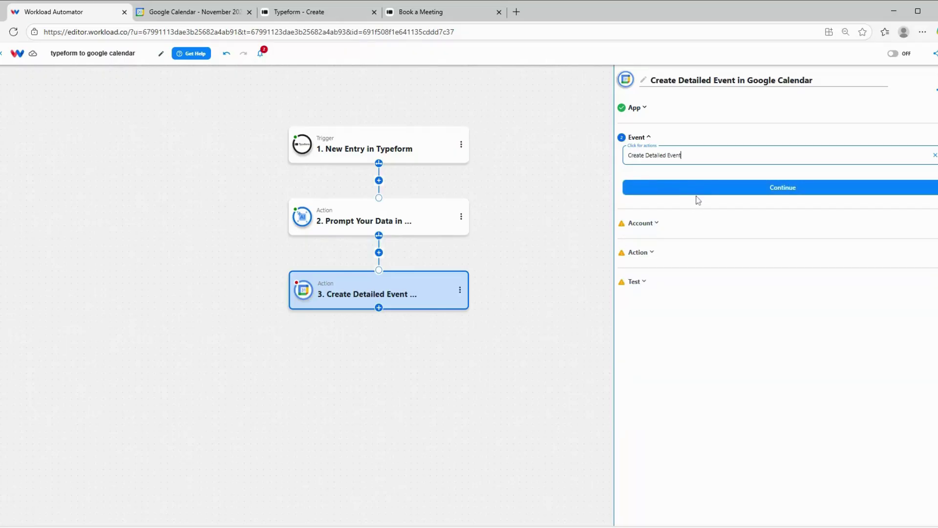
{"action": "left_click", "coordinate": [698, 189]}
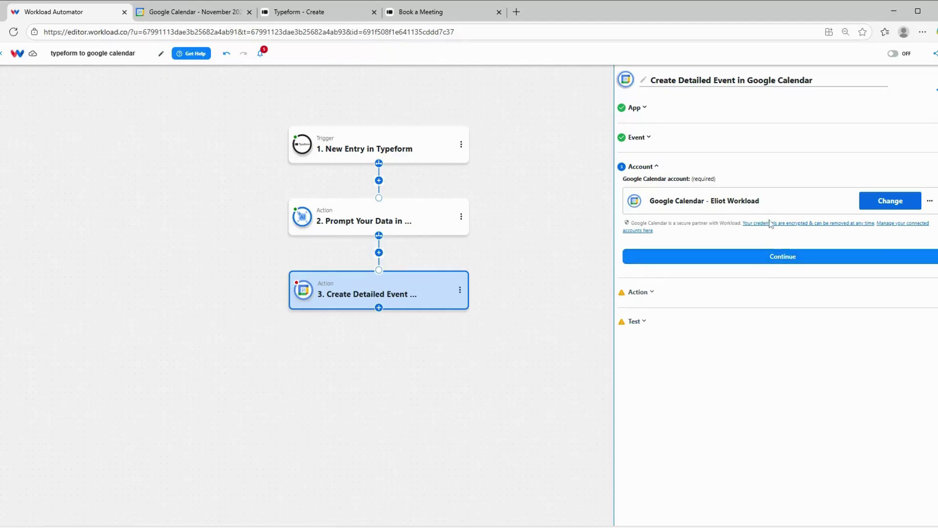
{"action": "left_click", "coordinate": [765, 256]}
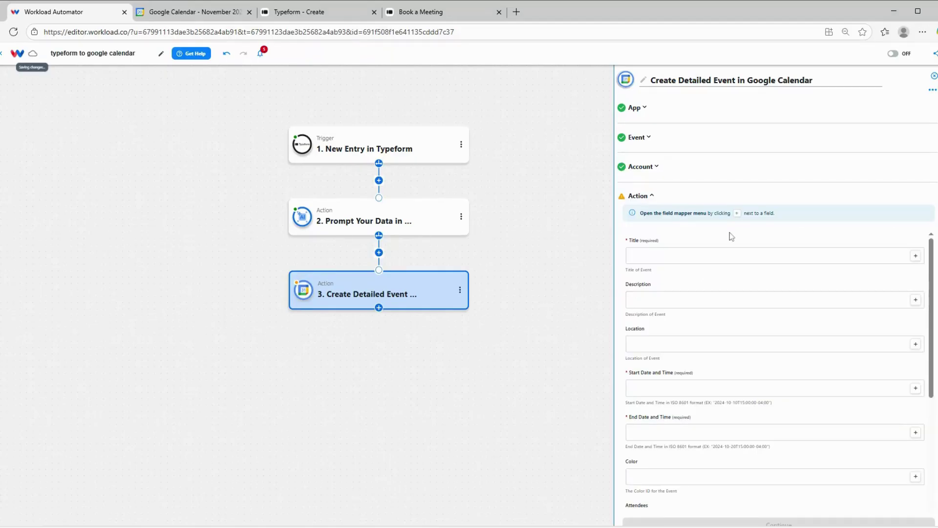
Map the Typeform entry's answers_3_text value into the Google Calendar event's Title.
{"action": "left_click", "coordinate": [829, 259]}
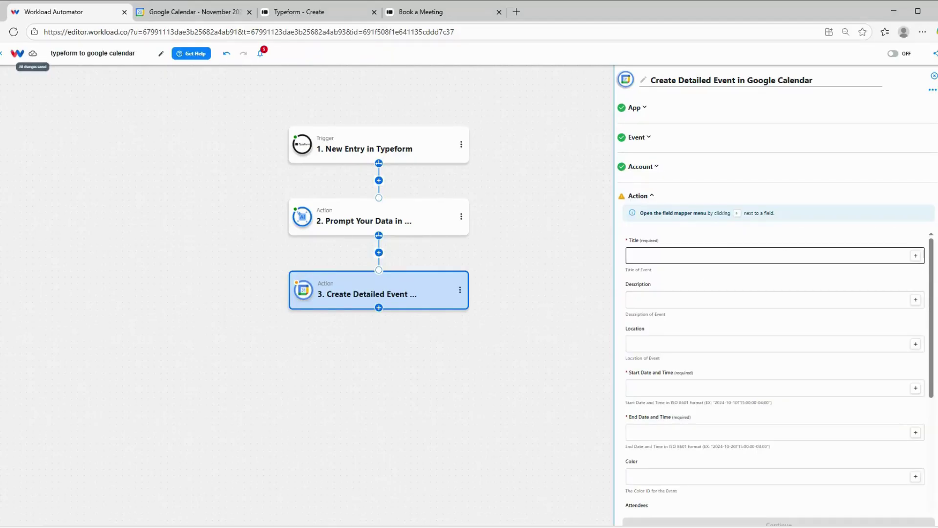
{"action": "left_click", "coordinate": [916, 256]}
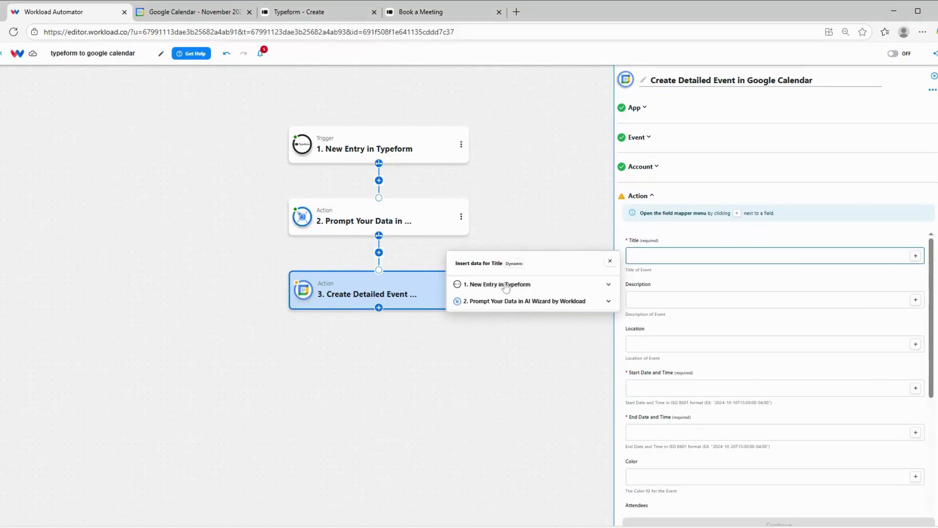
{"action": "left_click", "coordinate": [530, 284]}
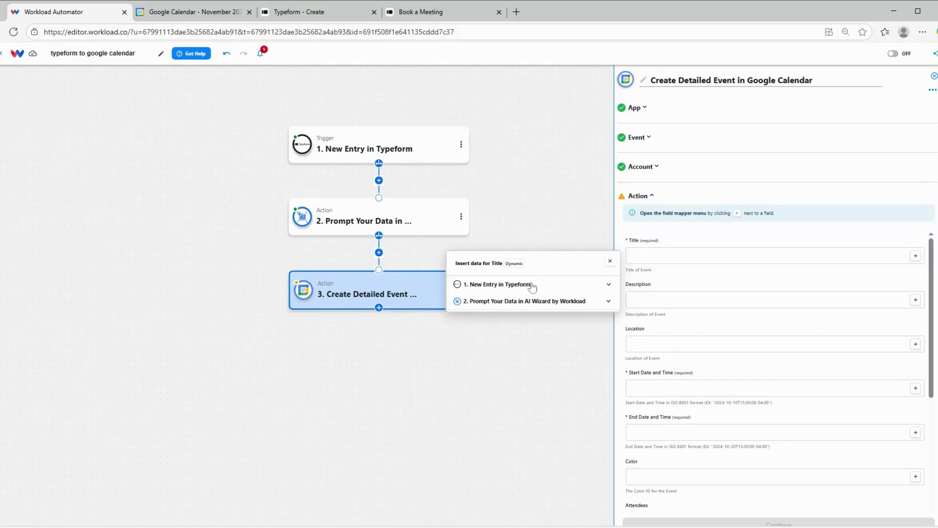
{"action": "scroll", "coordinate": [512, 342], "scroll_direction": "down", "scroll_amount": 6}
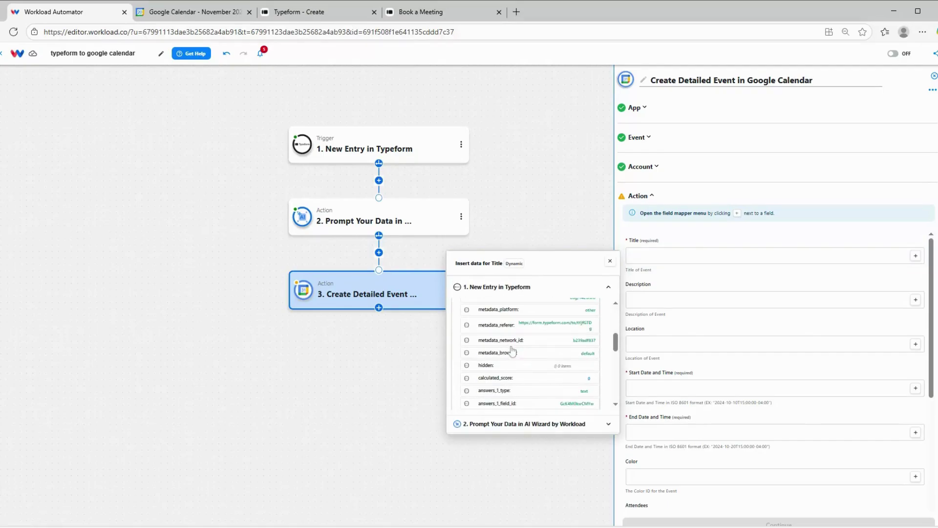
{"action": "scroll", "coordinate": [511, 350], "scroll_direction": "down", "scroll_amount": 6}
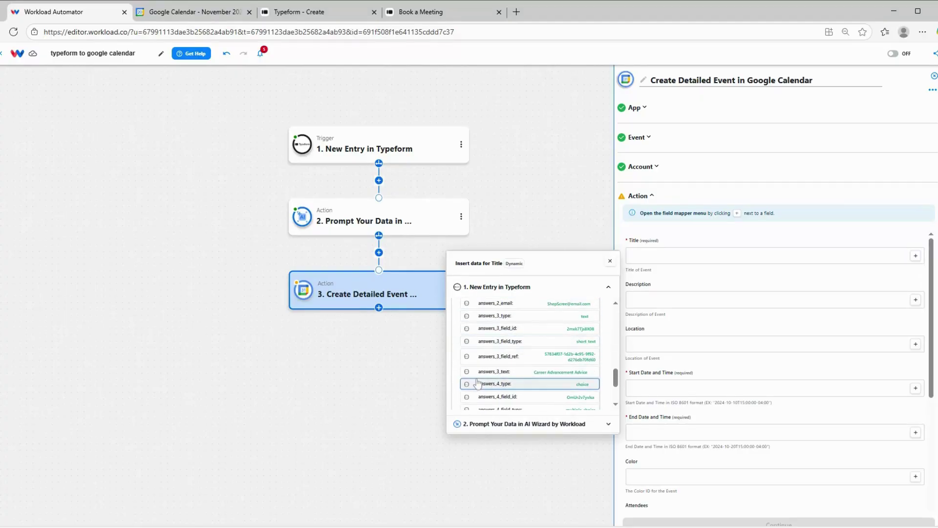
{"action": "left_click", "coordinate": [497, 372]}
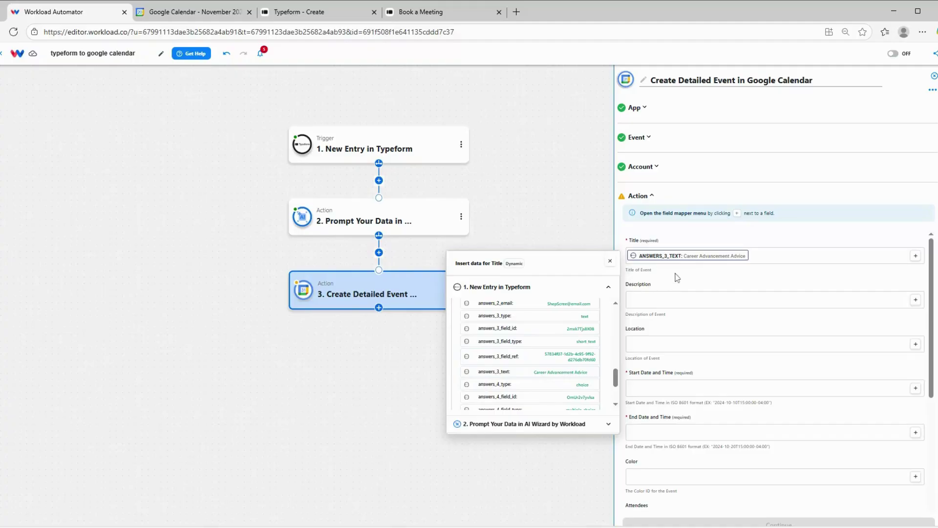
Map the Typeform entry's answers_1_text value into the event's Description and set the Location to "Conference Room B".
{"action": "left_click", "coordinate": [917, 300]}
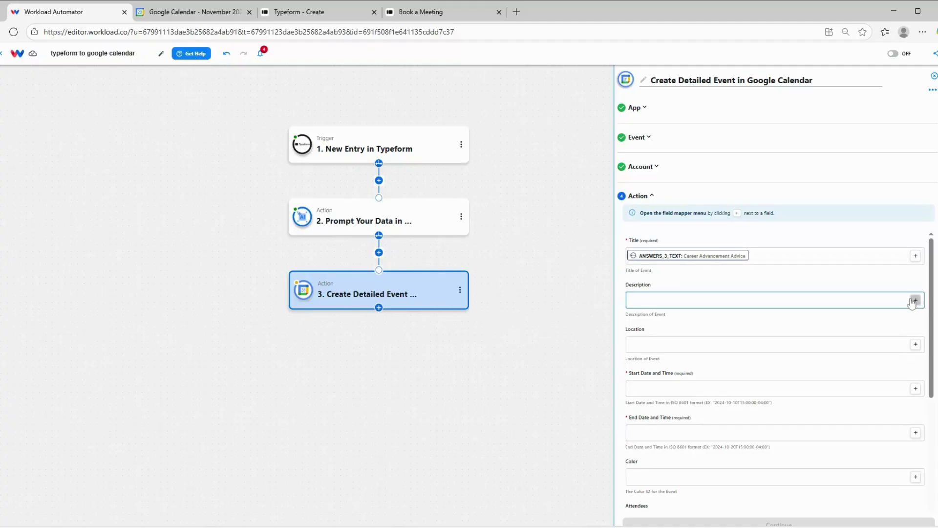
{"action": "left_click", "coordinate": [916, 300]}
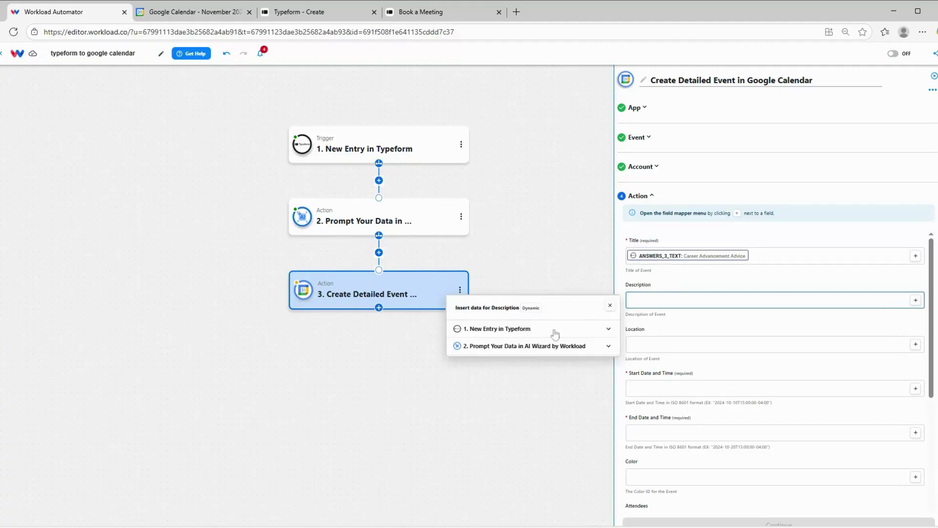
{"action": "left_click", "coordinate": [525, 330]}
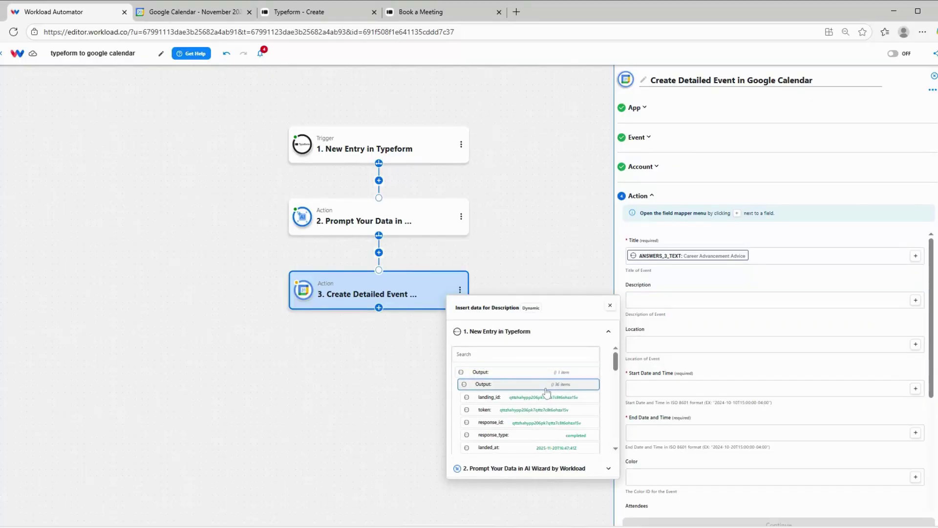
{"action": "scroll", "coordinate": [544, 395], "scroll_direction": "down", "scroll_amount": 1}
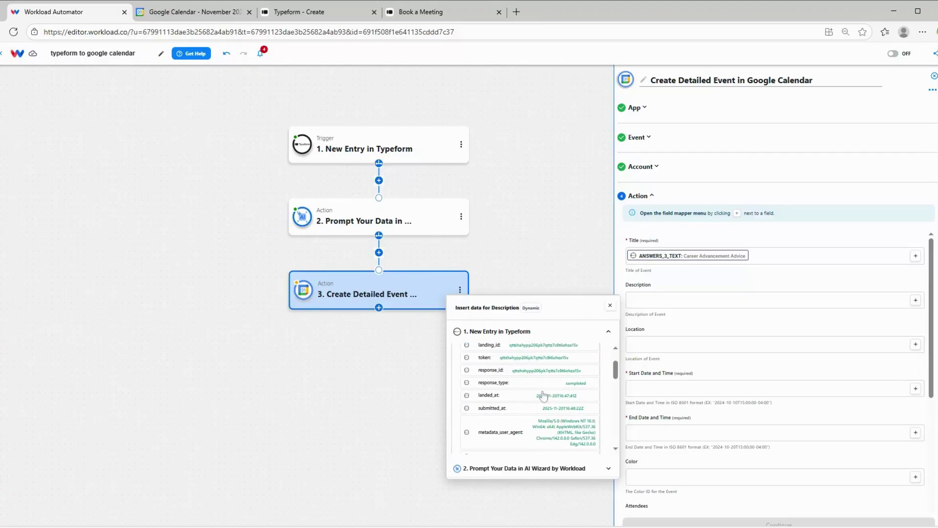
{"action": "scroll", "coordinate": [554, 381], "scroll_direction": "down", "scroll_amount": 5}
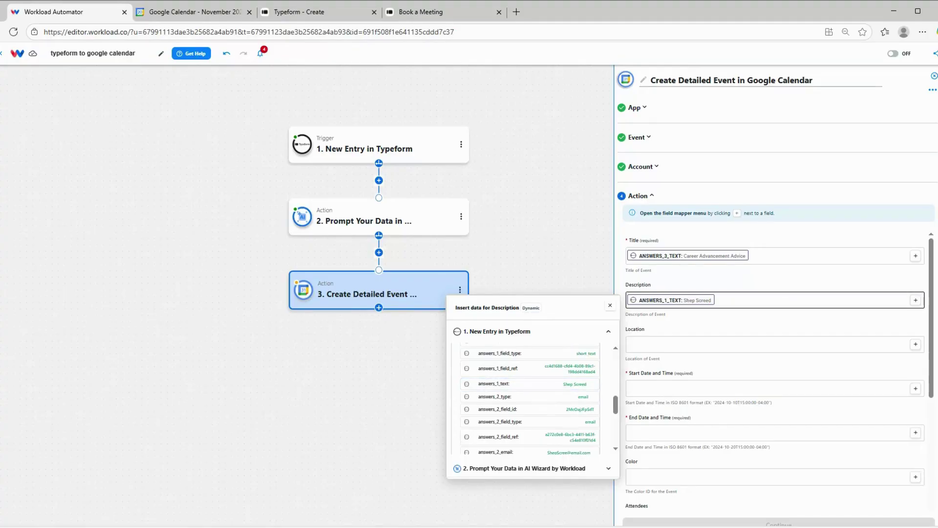
{"action": "left_click", "coordinate": [790, 300]}
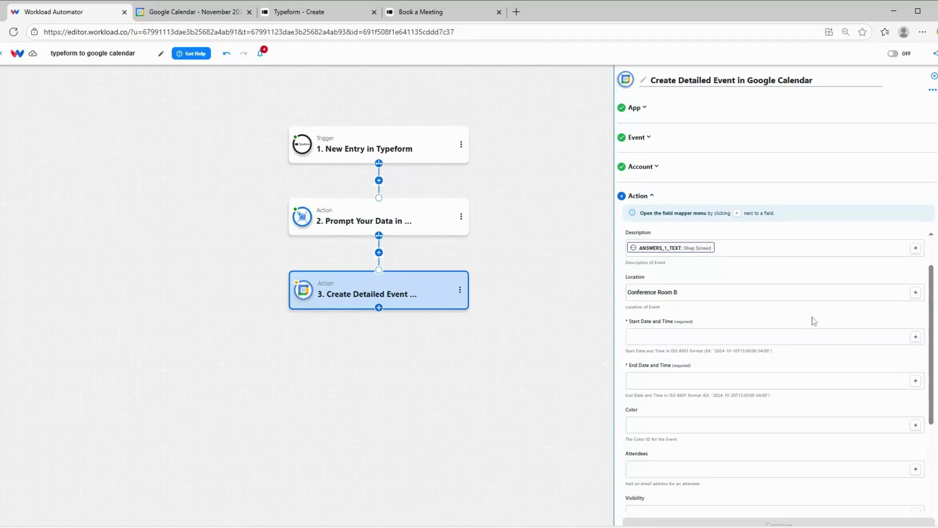
Insert a new action step between the AI Wizard step and the Google Calendar step and open it for setup.
{"action": "left_click", "coordinate": [916, 337]}
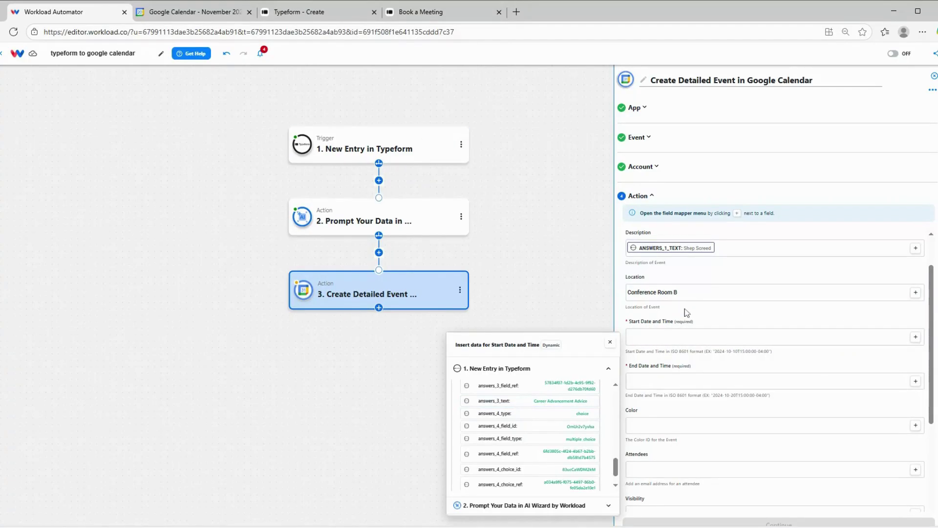
{"action": "left_click", "coordinate": [687, 313]}
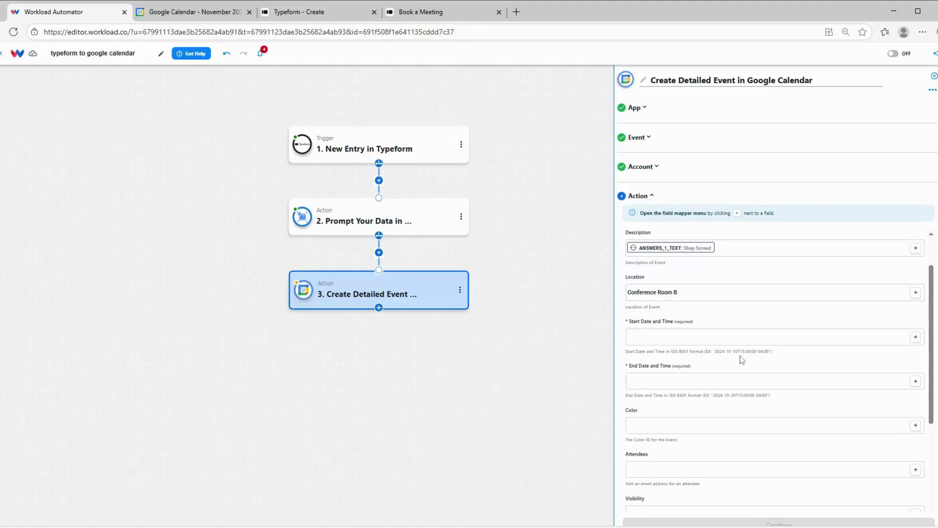
{"action": "left_click", "coordinate": [379, 253]}
{"action": "left_click", "coordinate": [395, 259]}
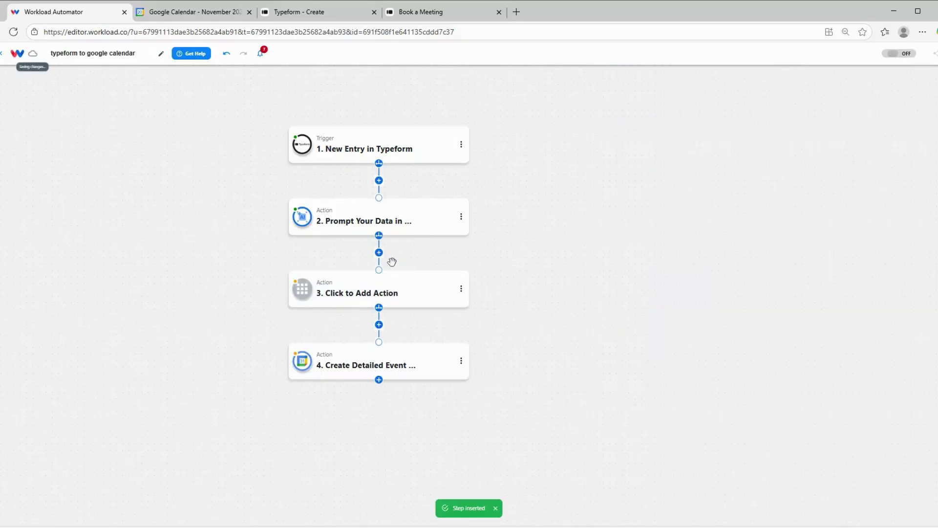
{"action": "left_click", "coordinate": [393, 277]}
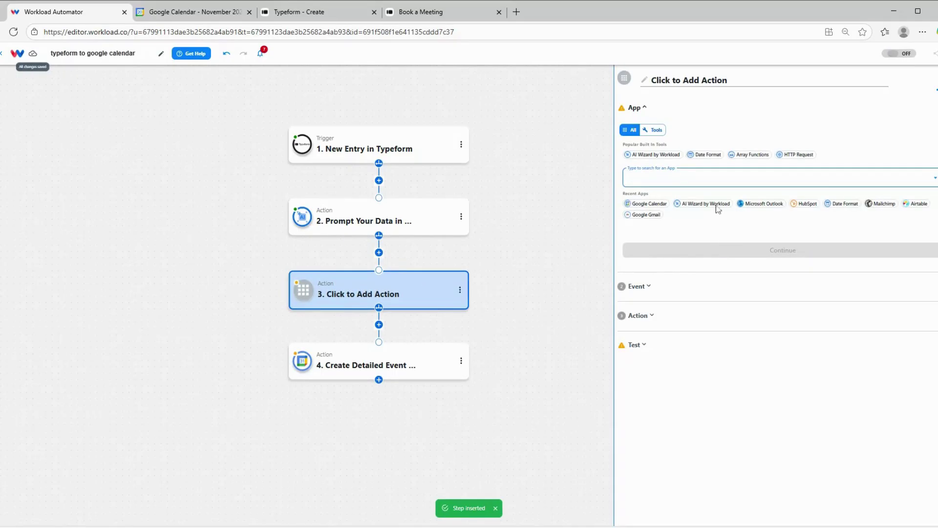
Configure the new third step as an AI Wizard by Workload action with the Prompt Your Data event.
{"action": "left_click", "coordinate": [658, 155]}
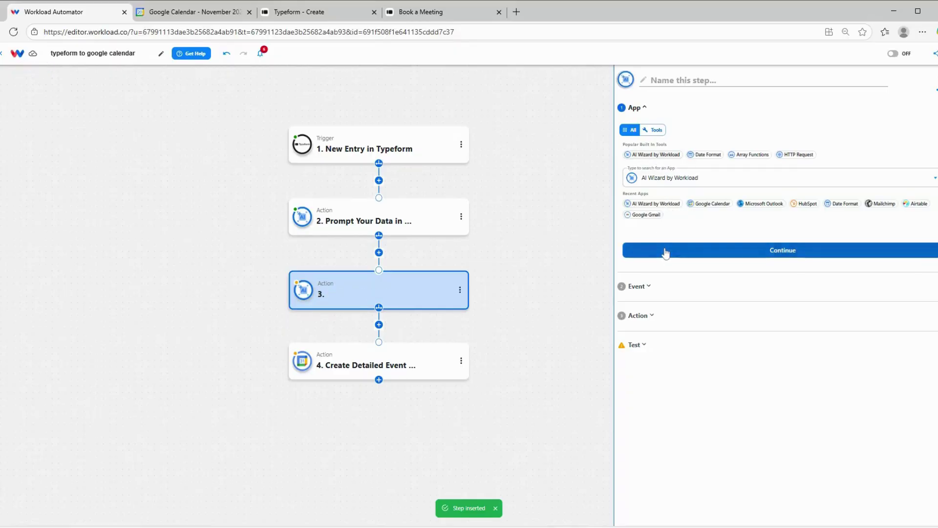
{"action": "left_click", "coordinate": [666, 253]}
{"action": "left_click", "coordinate": [662, 160]}
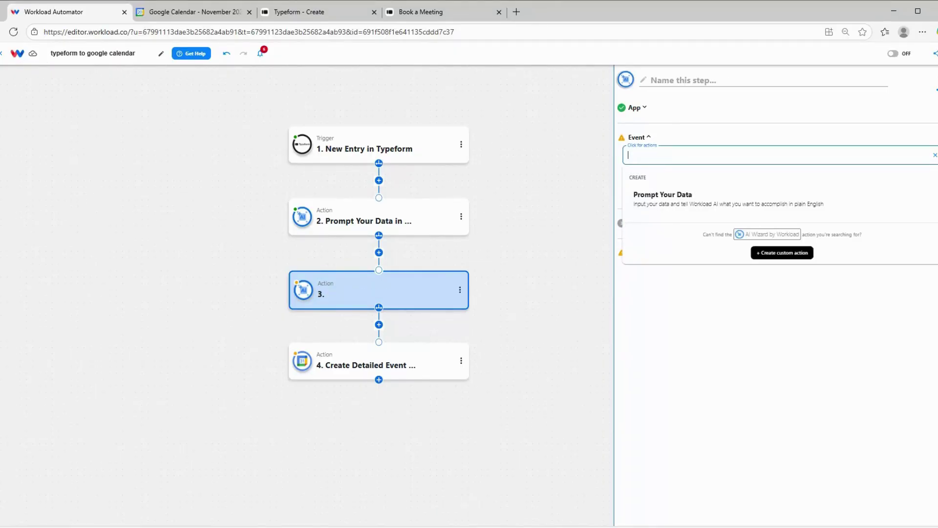
{"action": "left_click", "coordinate": [665, 207]}
{"action": "left_click", "coordinate": [670, 187]}
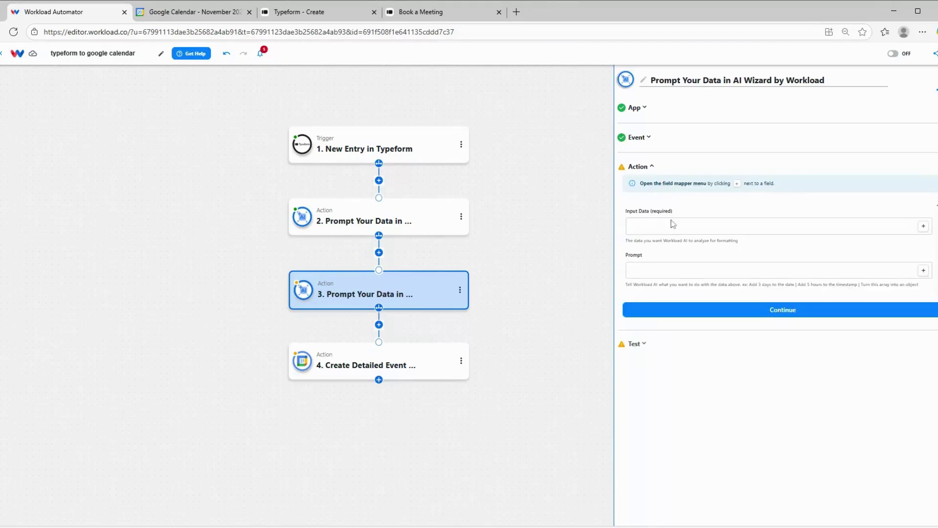
Map Typeform's answers_4_choice_label and the first AI step's new_time into the third step's Input Data.
{"action": "left_click", "coordinate": [923, 227]}
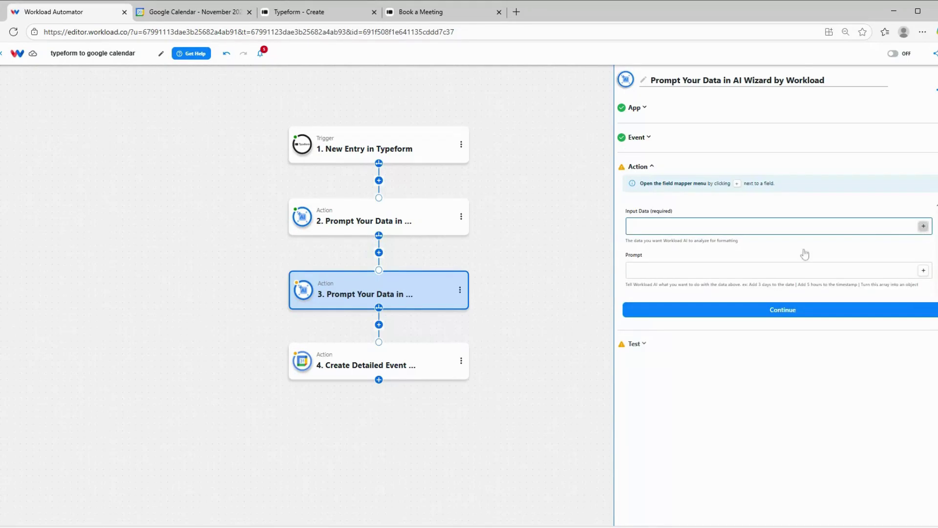
{"action": "left_click", "coordinate": [494, 258]}
{"action": "scroll", "coordinate": [515, 357], "scroll_direction": "down", "scroll_amount": 10}
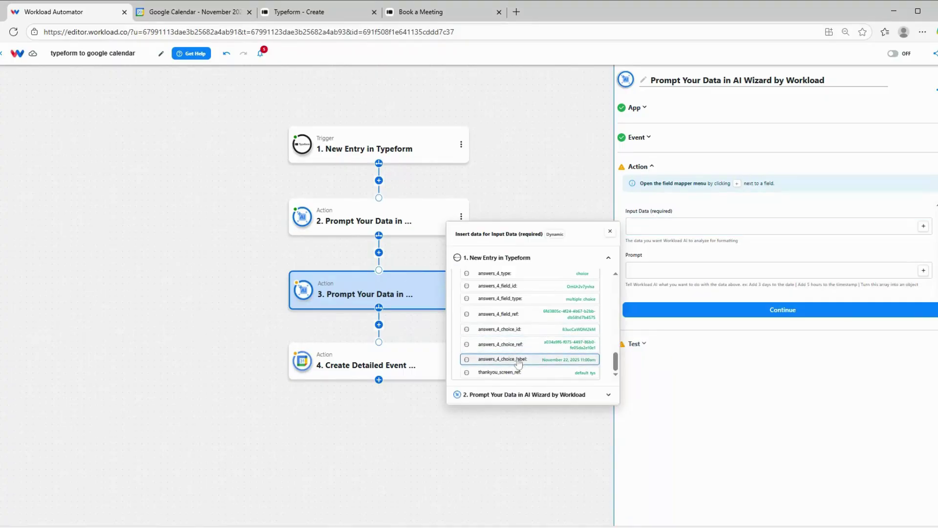
{"action": "left_click", "coordinate": [515, 359]}
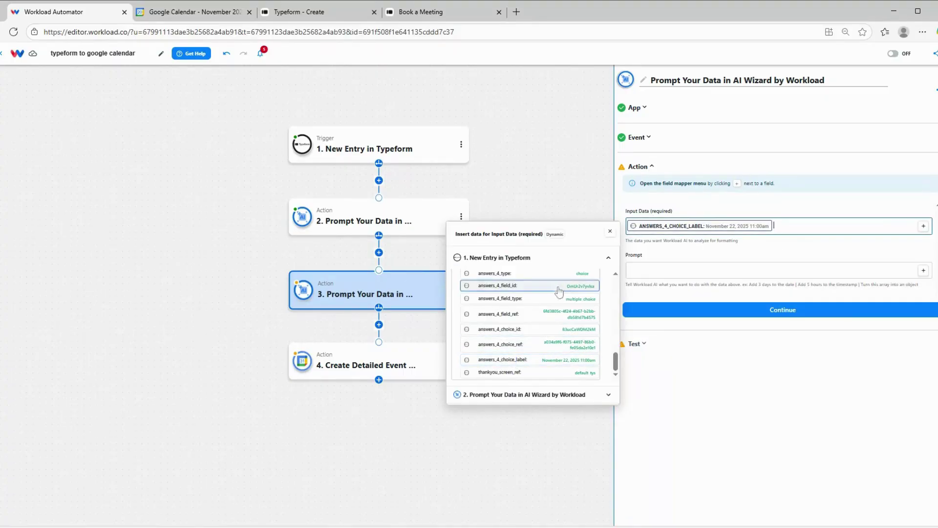
{"action": "left_click", "coordinate": [519, 395]}
{"action": "left_click", "coordinate": [535, 368]}
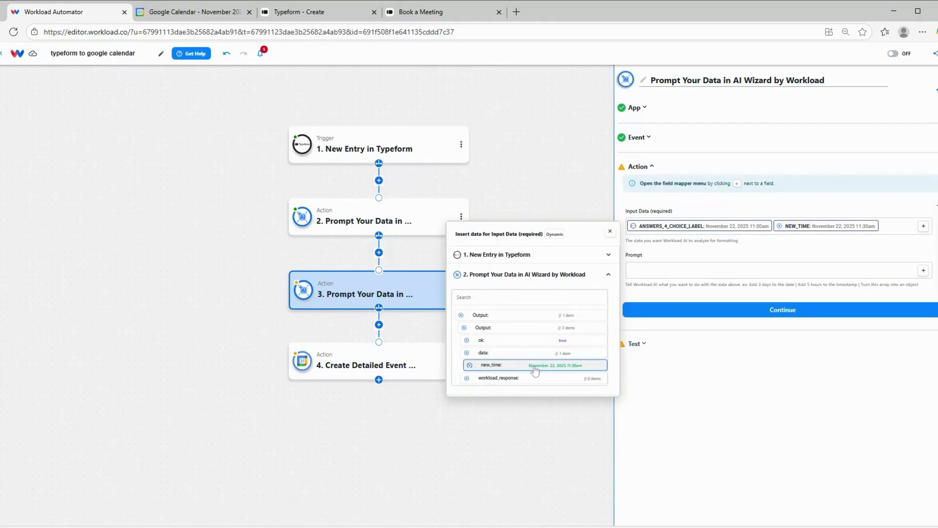
Set the third step's prompt to "convert these times to ISO 8601 format", test the action and finish its setup.
{"action": "left_click", "coordinate": [686, 272]}
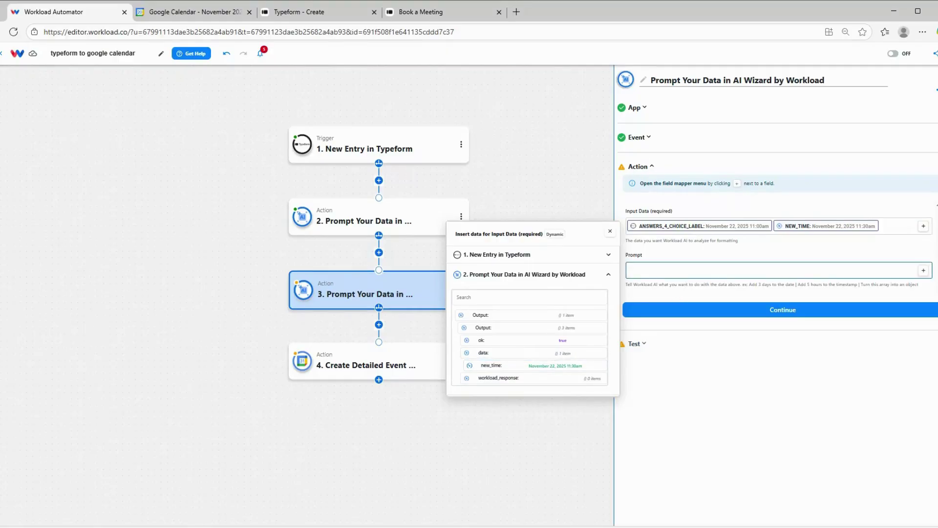
{"action": "type", "text": "convert these times to ISO 8601 format"}
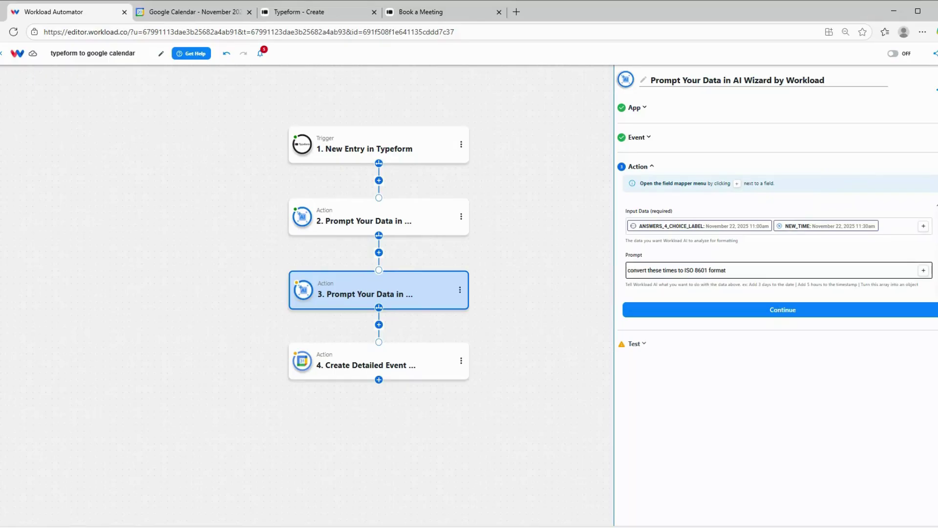
{"action": "left_click", "coordinate": [744, 314]}
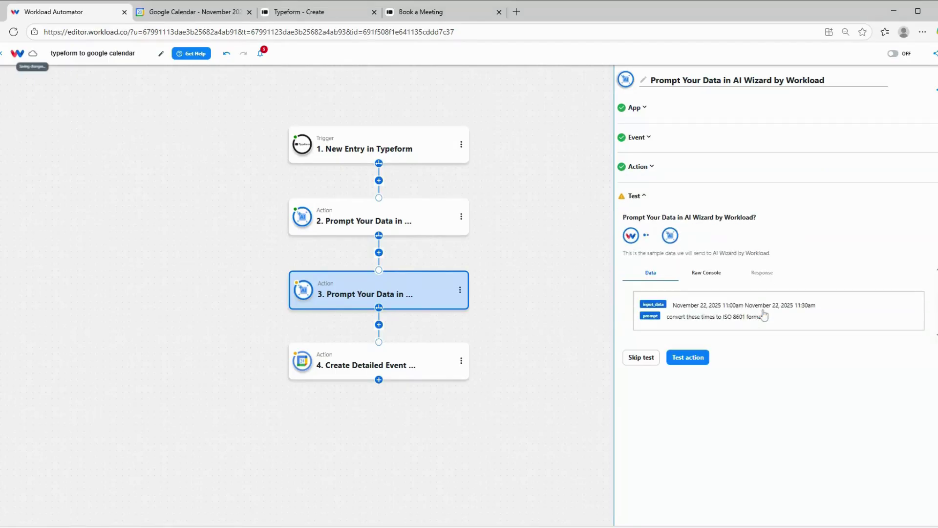
{"action": "left_click", "coordinate": [696, 362]}
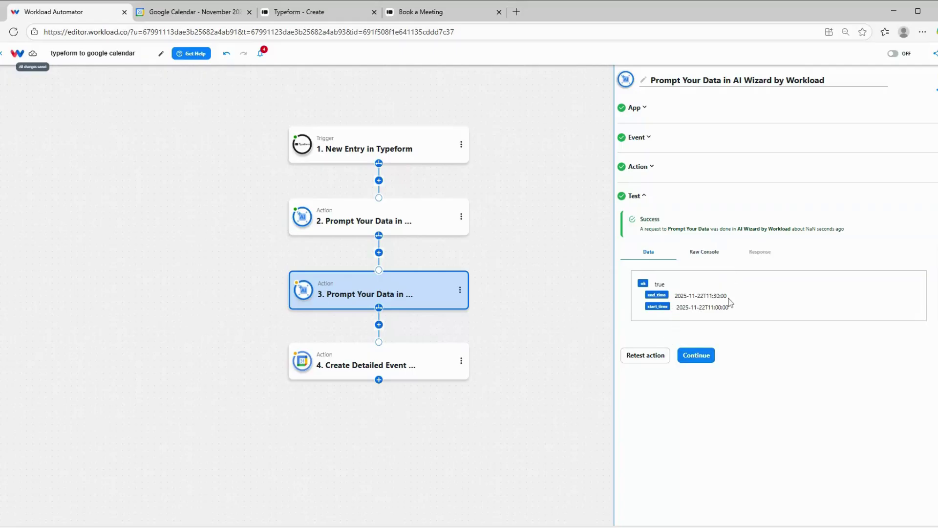
{"action": "left_click", "coordinate": [704, 356]}
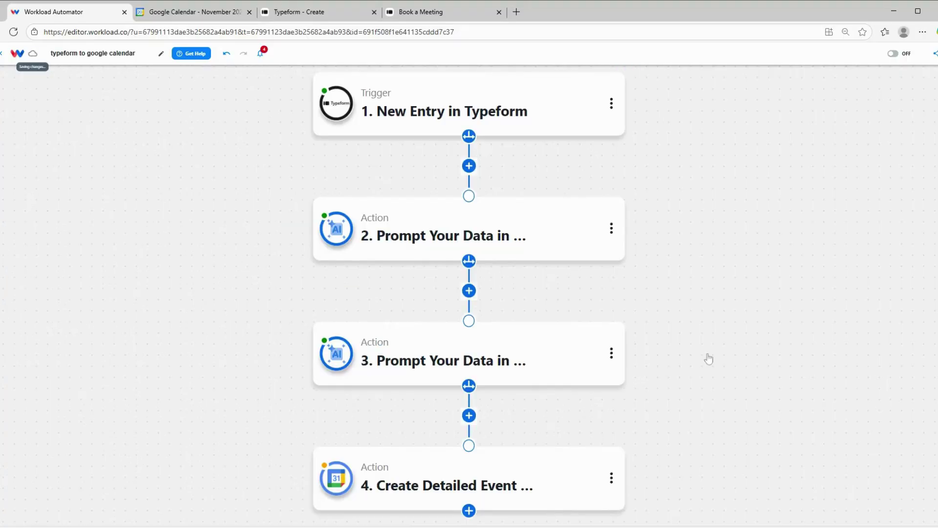
Reopen the Google Calendar action's fields and map the third step's start_time into Start Date and Time.
{"action": "left_click", "coordinate": [429, 486]}
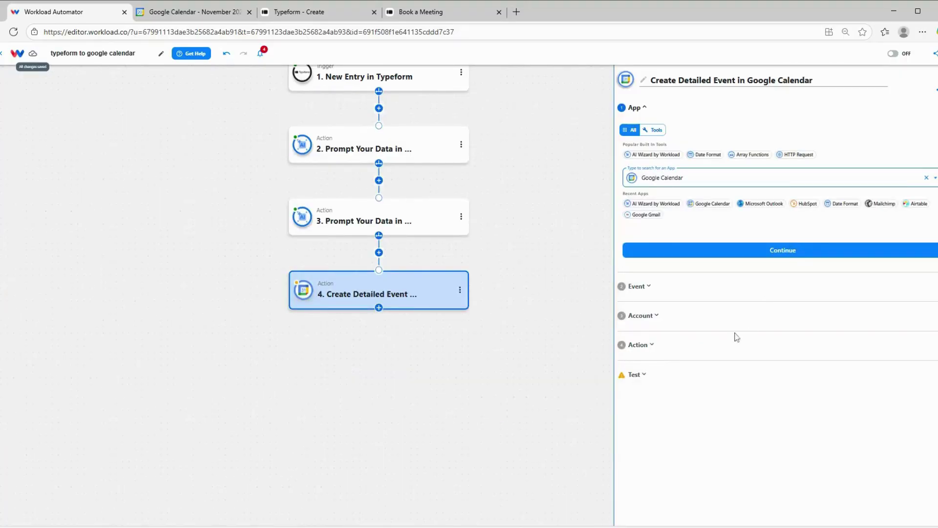
{"action": "left_click", "coordinate": [686, 346]}
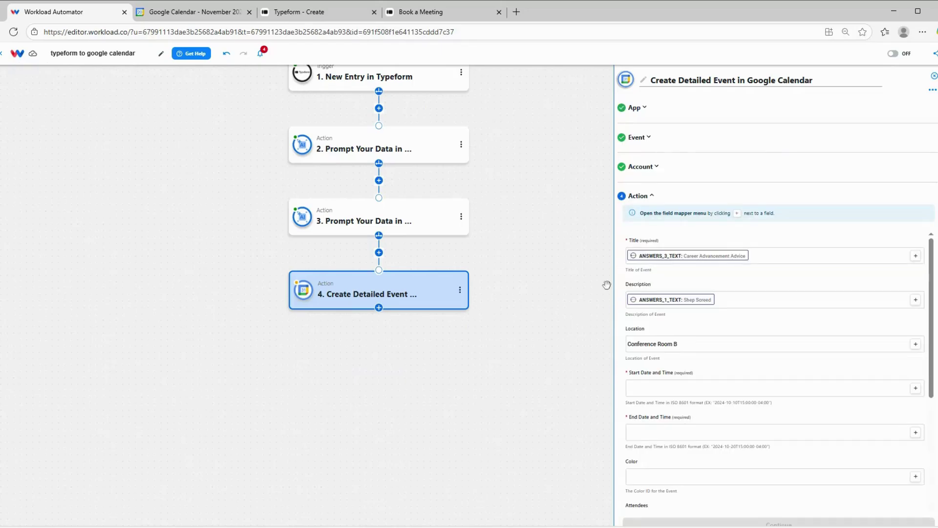
{"action": "scroll", "coordinate": [710, 400], "scroll_direction": "down", "scroll_amount": 2}
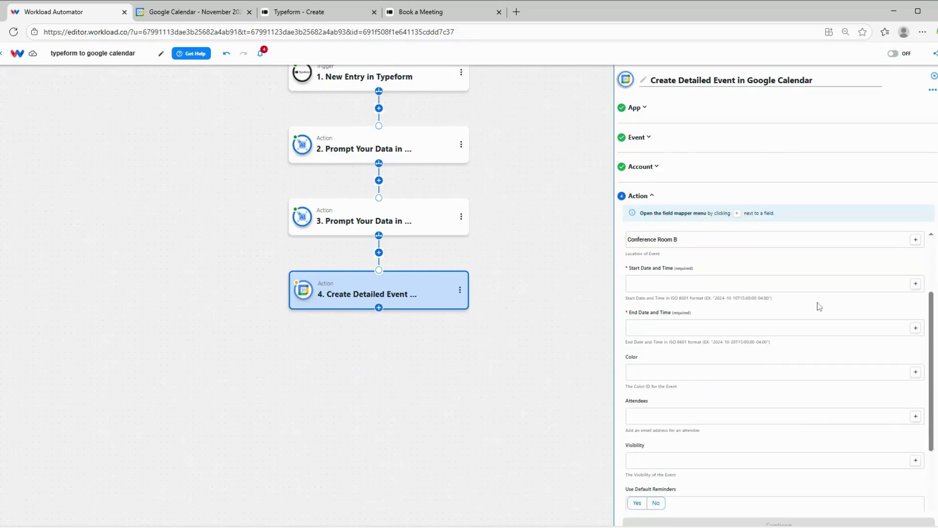
{"action": "left_click", "coordinate": [915, 285]}
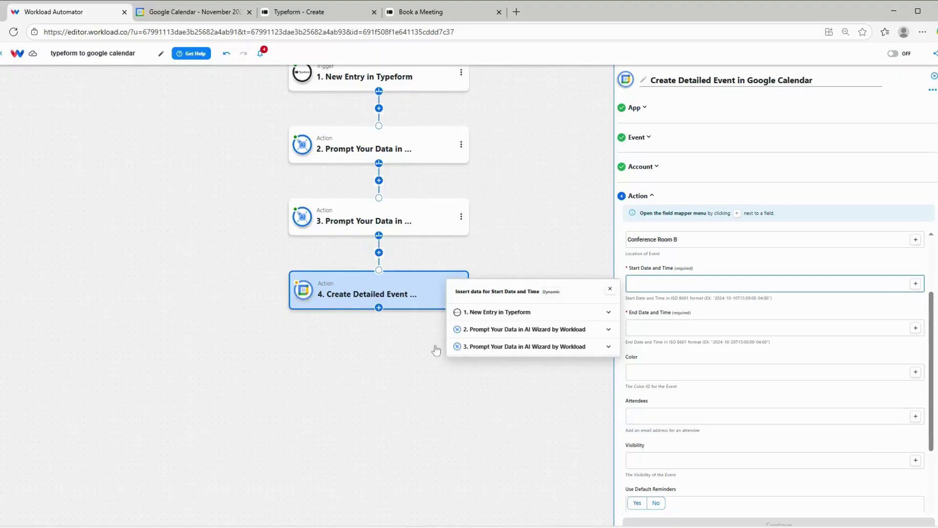
{"action": "left_click", "coordinate": [486, 348]}
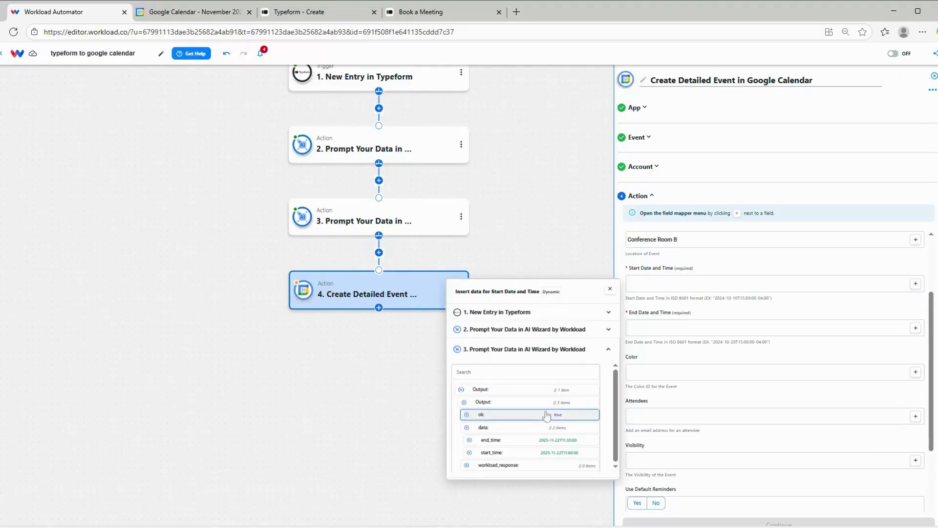
{"action": "left_click", "coordinate": [554, 451]}
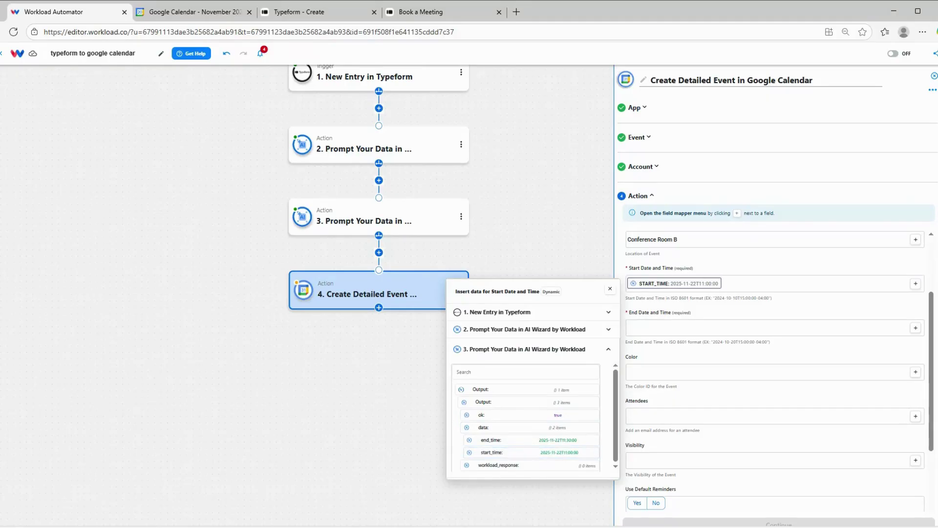
{"action": "left_click", "coordinate": [754, 299]}
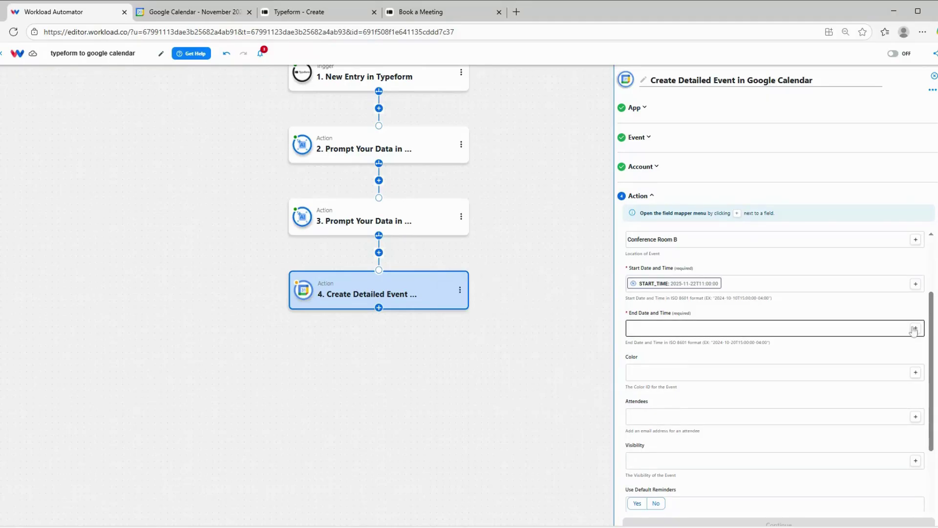
Map the third step's end_time output into the Google Calendar action's End Date and Time field.
{"action": "left_click", "coordinate": [916, 329]}
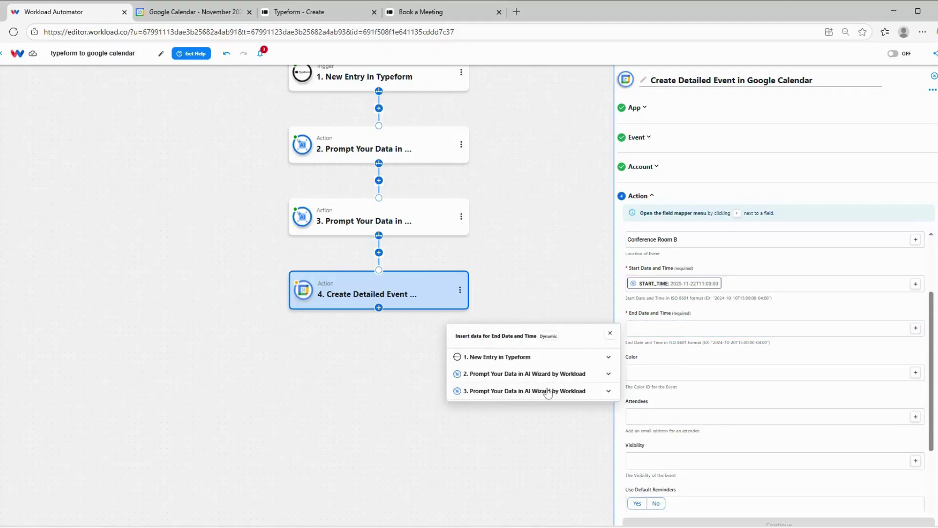
{"action": "left_click", "coordinate": [548, 389]}
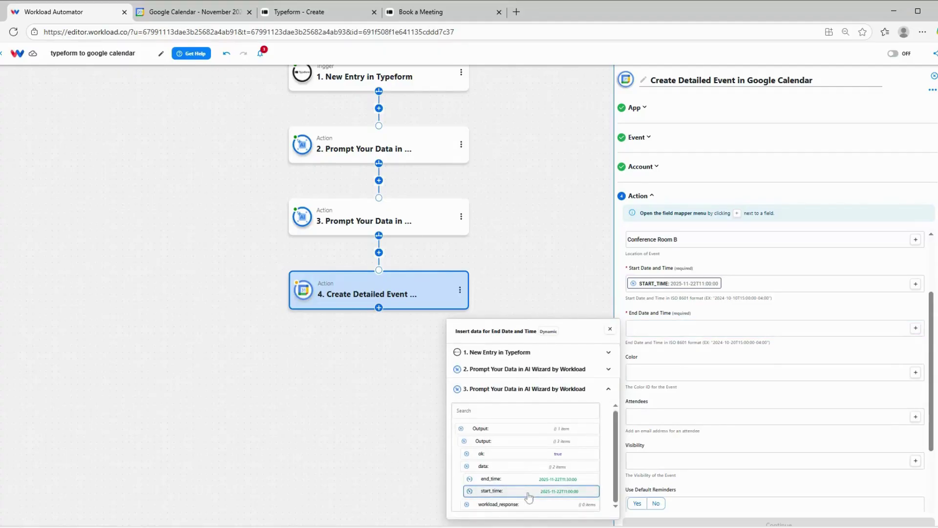
{"action": "left_click", "coordinate": [556, 479]}
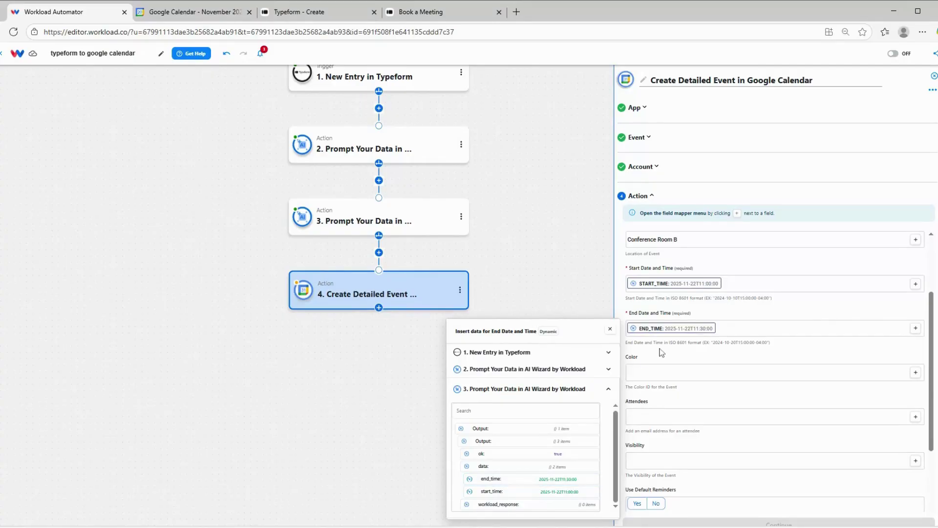
{"action": "left_click", "coordinate": [655, 351]}
{"action": "scroll", "coordinate": [776, 289], "scroll_direction": "up", "scroll_amount": 2}
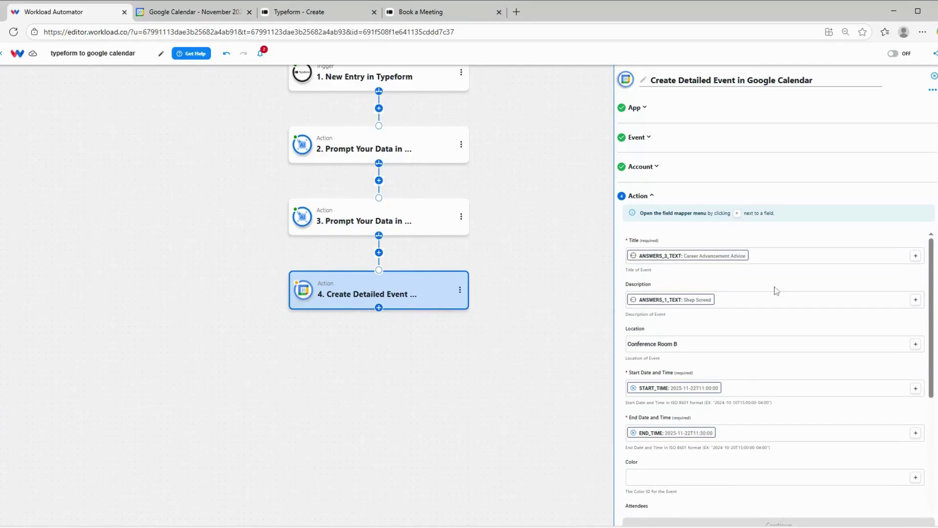
Set the calendar event's Color to Banana (color ID 5).
{"action": "scroll", "coordinate": [776, 288], "scroll_direction": "down", "scroll_amount": 4}
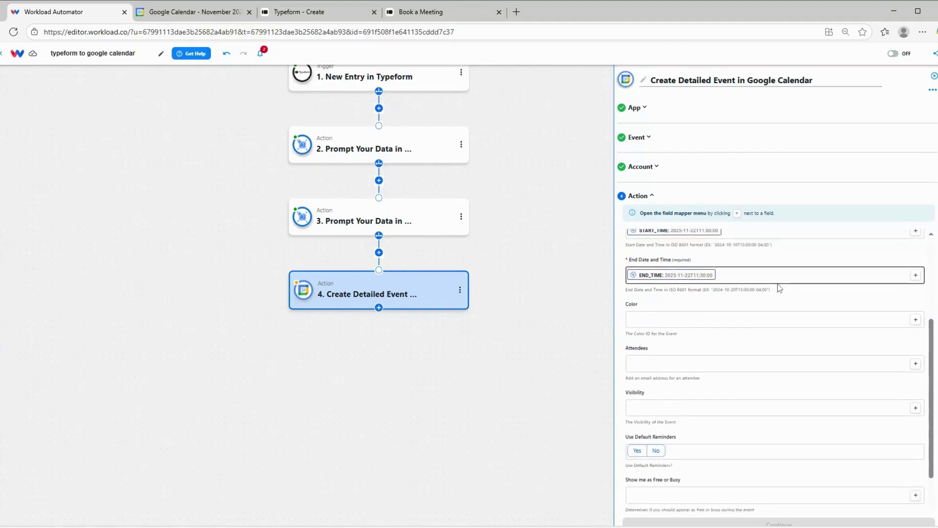
{"action": "left_click", "coordinate": [916, 268]}
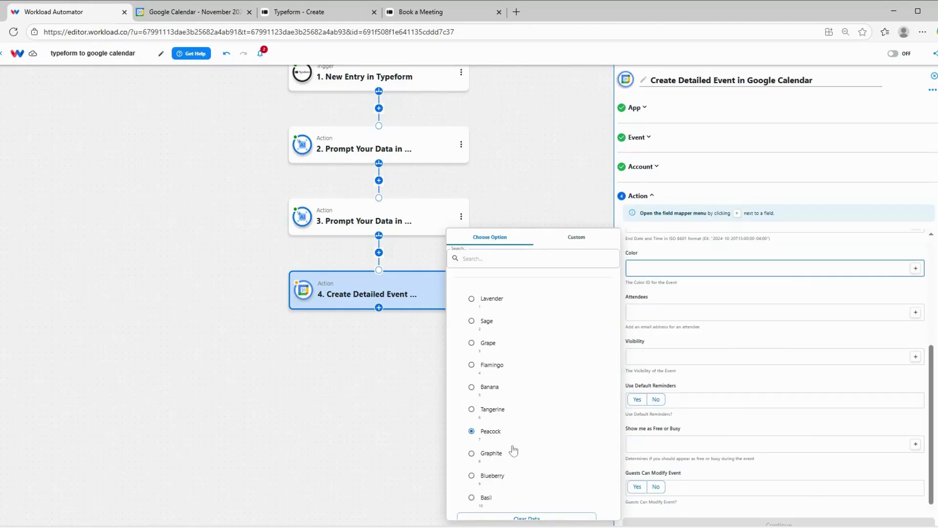
{"action": "left_click", "coordinate": [559, 417]}
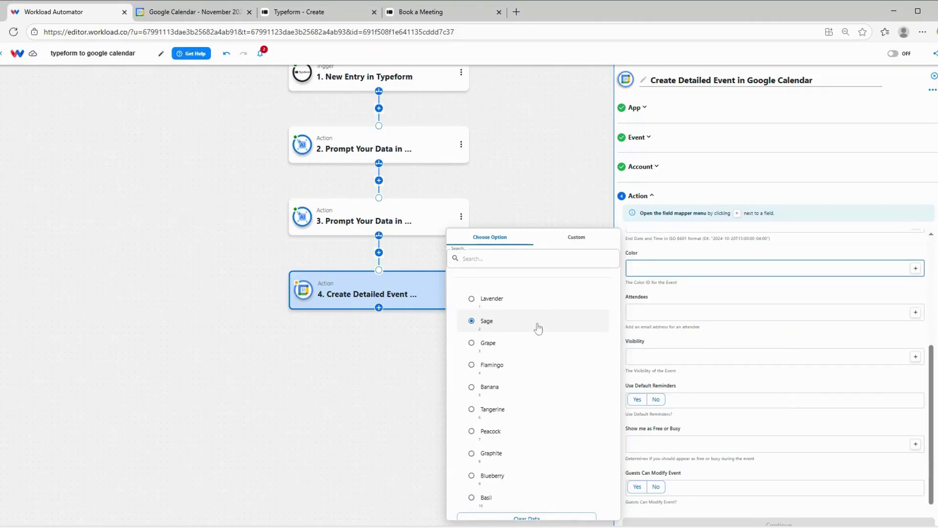
{"action": "left_click", "coordinate": [528, 366]}
{"action": "left_click", "coordinate": [520, 430]}
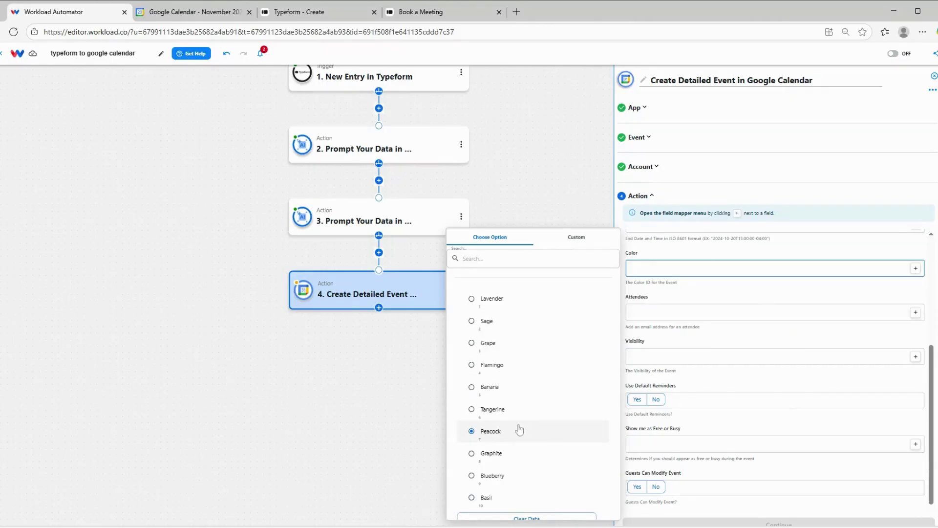
{"action": "left_click", "coordinate": [491, 391]}
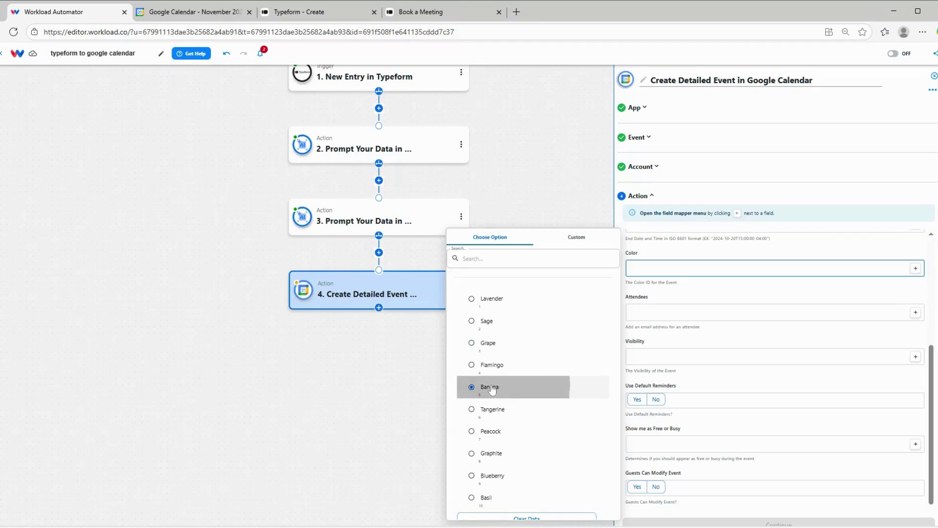
{"action": "left_click", "coordinate": [491, 390]}
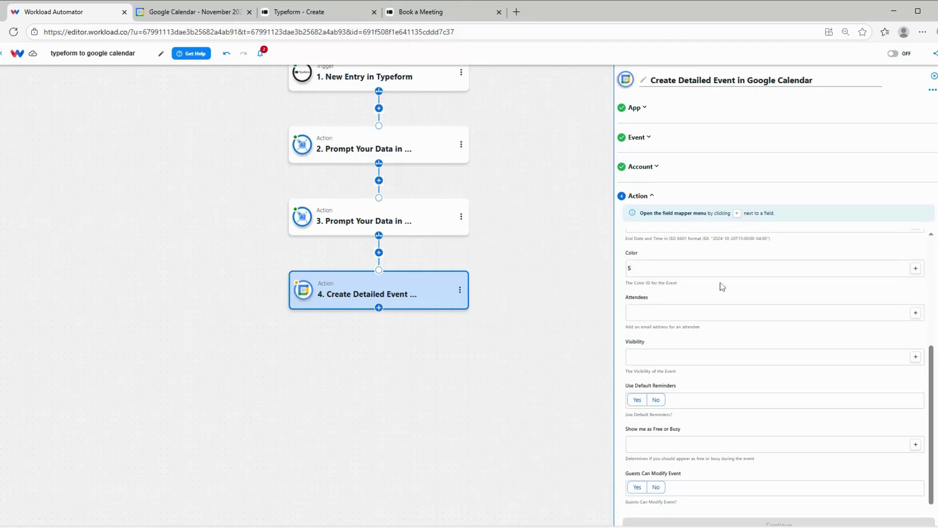
Map answers_2_email from the Typeform entry into the event's Attendees field.
{"action": "left_click", "coordinate": [915, 315]}
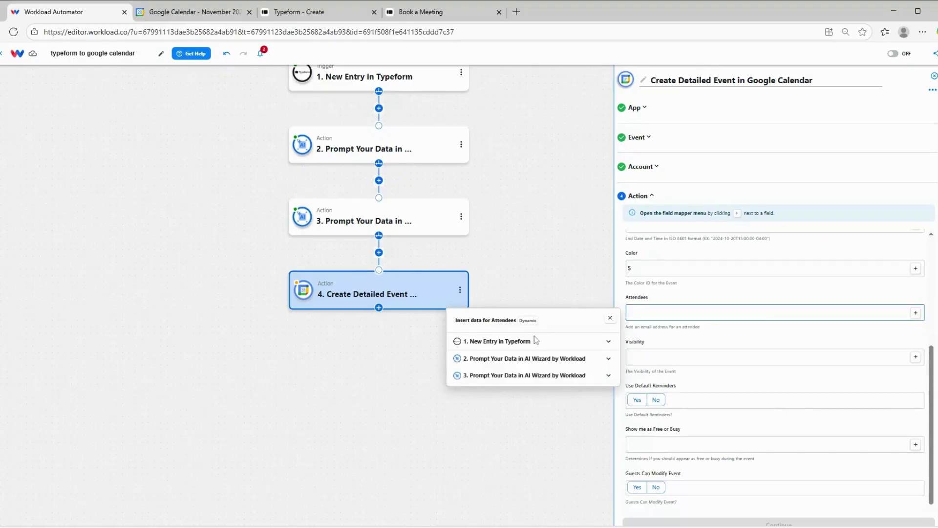
{"action": "left_click", "coordinate": [521, 343]}
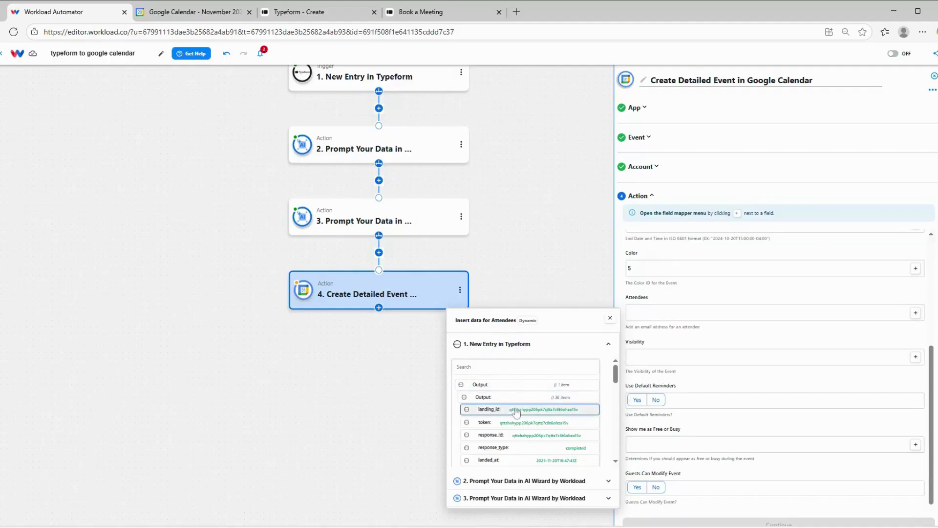
{"action": "scroll", "coordinate": [542, 402], "scroll_direction": "down", "scroll_amount": 5}
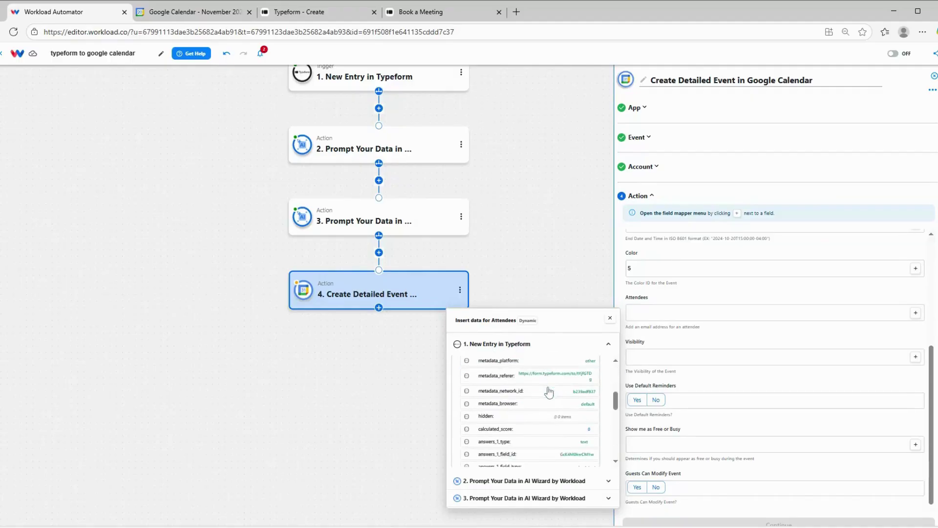
{"action": "scroll", "coordinate": [549, 391], "scroll_direction": "down", "scroll_amount": 3}
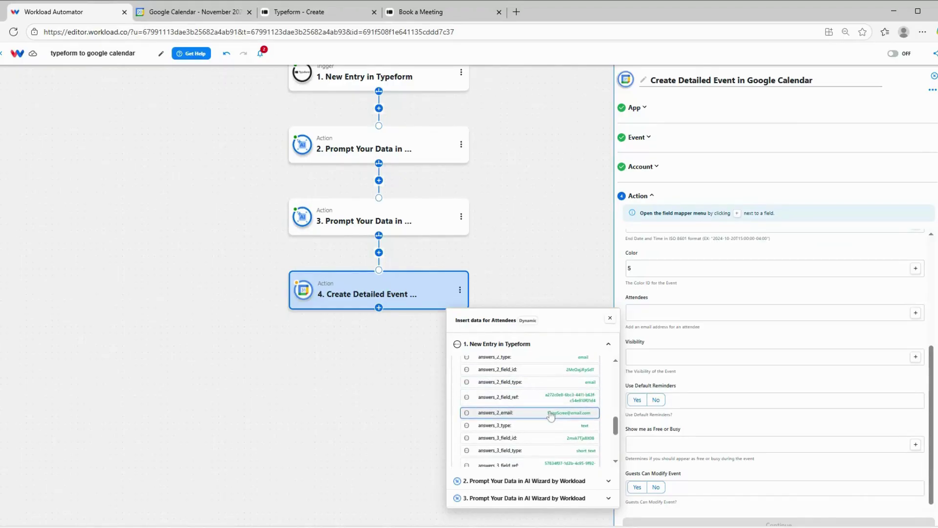
{"action": "left_click", "coordinate": [548, 413]}
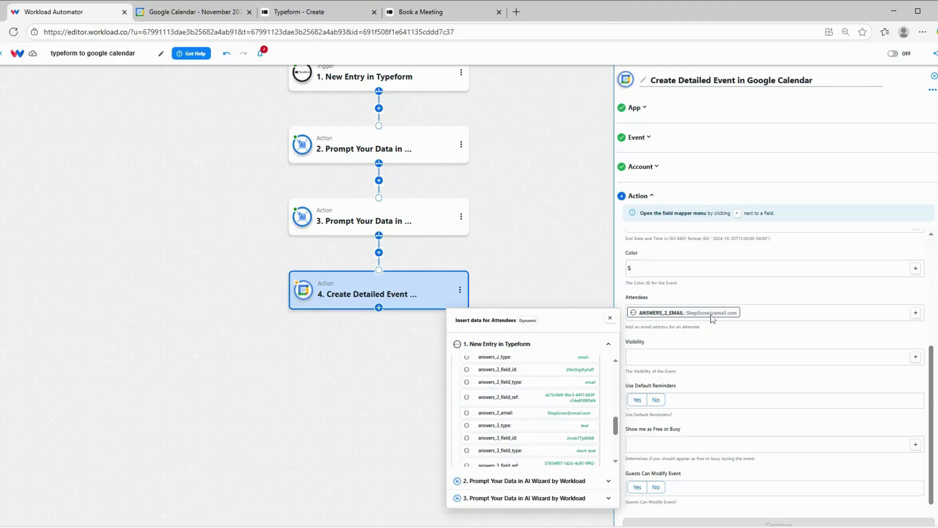
{"action": "left_click", "coordinate": [727, 294]}
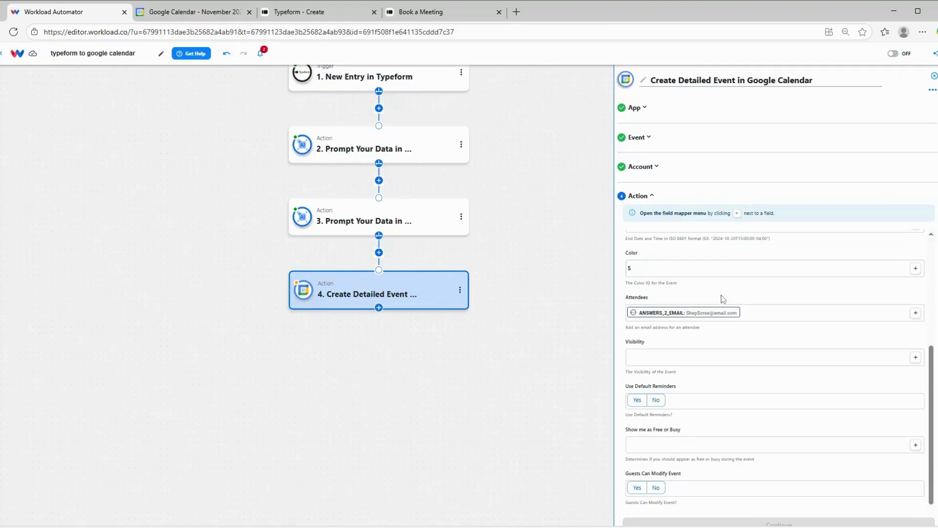
Review the mapped event fields, set the Calendar ID to Test Calendar and continue to the test stage.
{"action": "scroll", "coordinate": [716, 298], "scroll_direction": "up", "scroll_amount": 3}
{"action": "scroll", "coordinate": [705, 311], "scroll_direction": "up", "scroll_amount": 3}
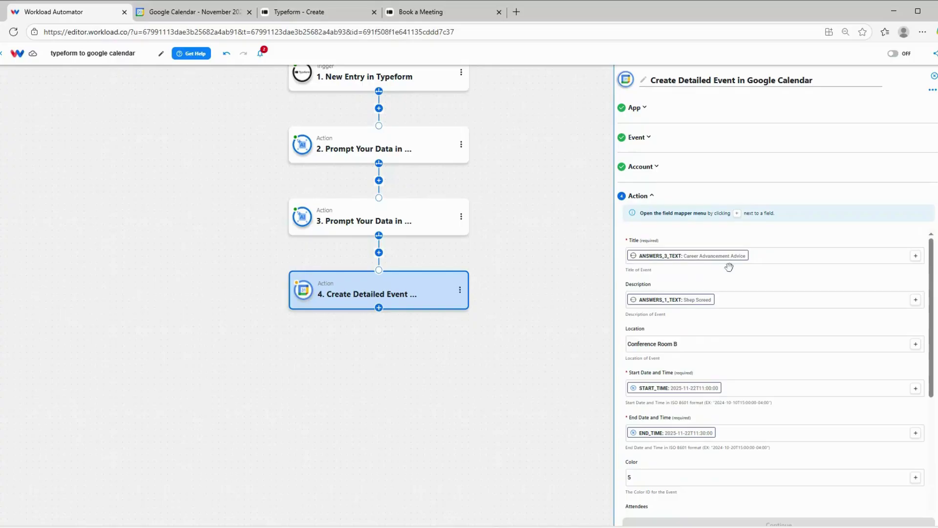
{"action": "scroll", "coordinate": [740, 289], "scroll_direction": "down", "scroll_amount": 5}
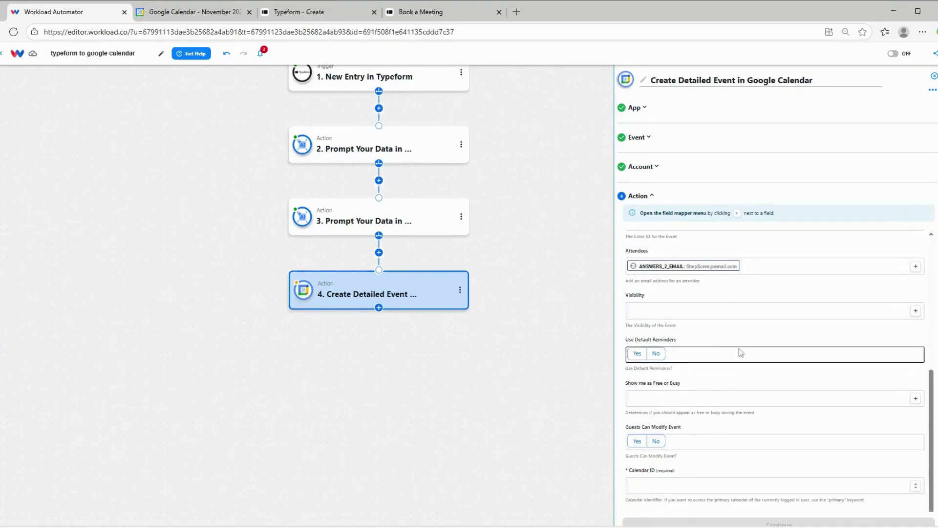
{"action": "scroll", "coordinate": [709, 339], "scroll_direction": "down", "scroll_amount": 1}
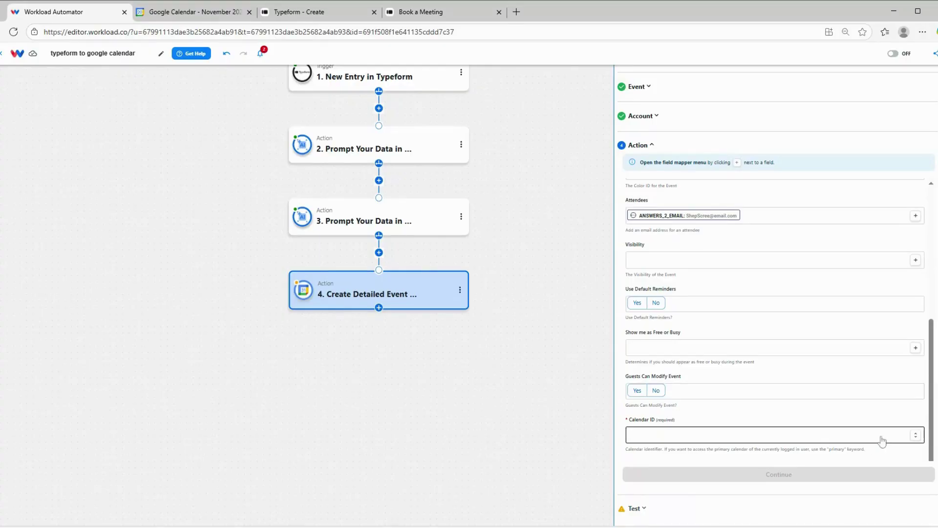
{"action": "left_click", "coordinate": [801, 439]}
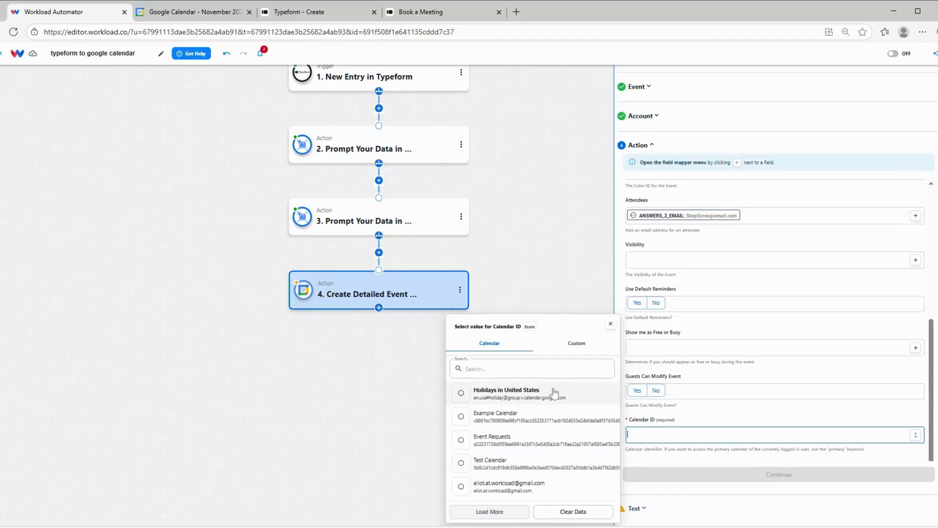
{"action": "left_click", "coordinate": [503, 463]}
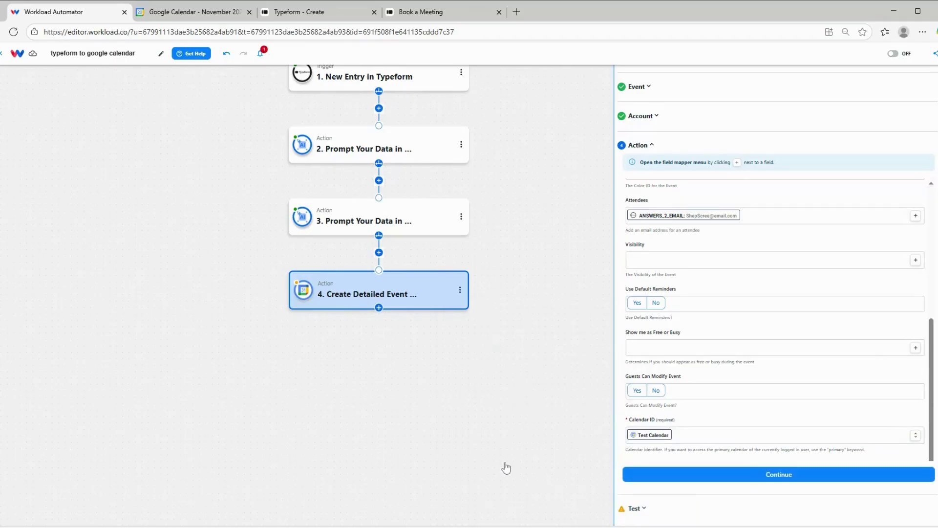
{"action": "left_click", "coordinate": [708, 479]}
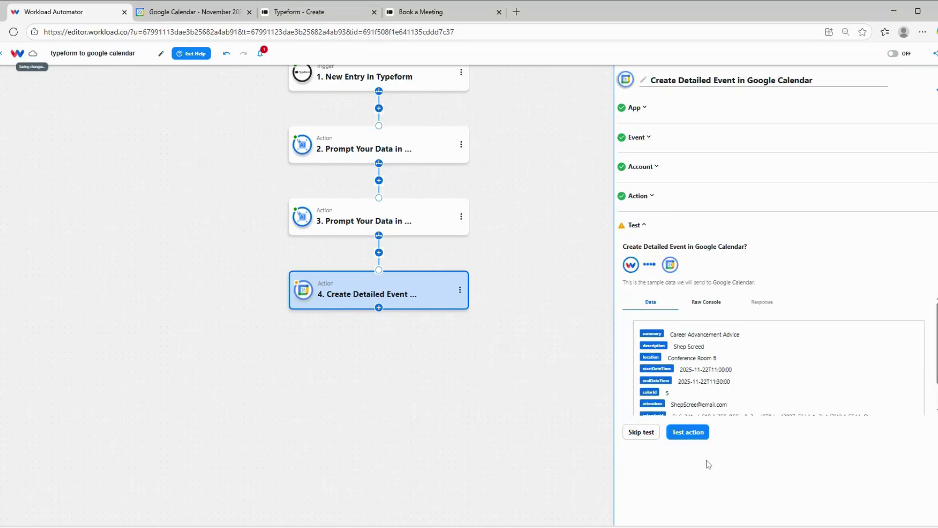
Test the Create Detailed Event action, look through its response data and finish the action's setup.
{"action": "left_click", "coordinate": [691, 431]}
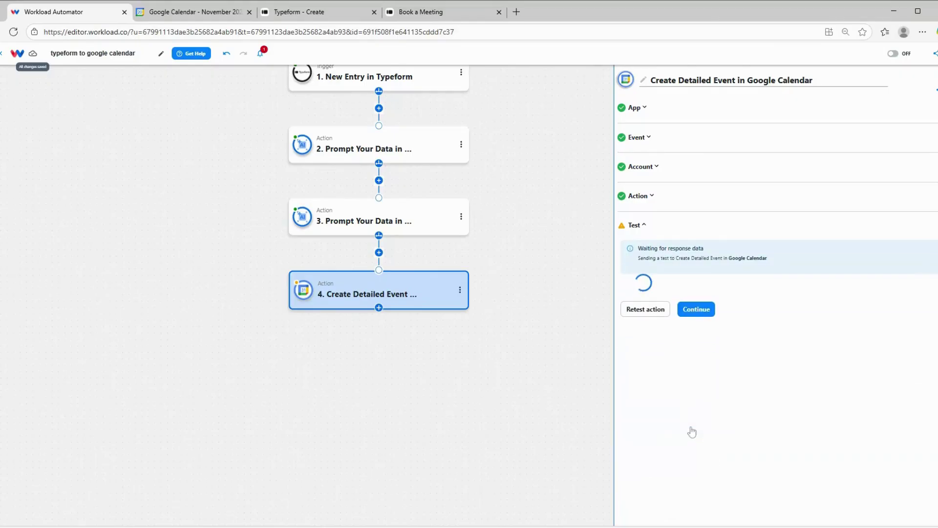
{"action": "scroll", "coordinate": [739, 320], "scroll_direction": "down", "scroll_amount": 5}
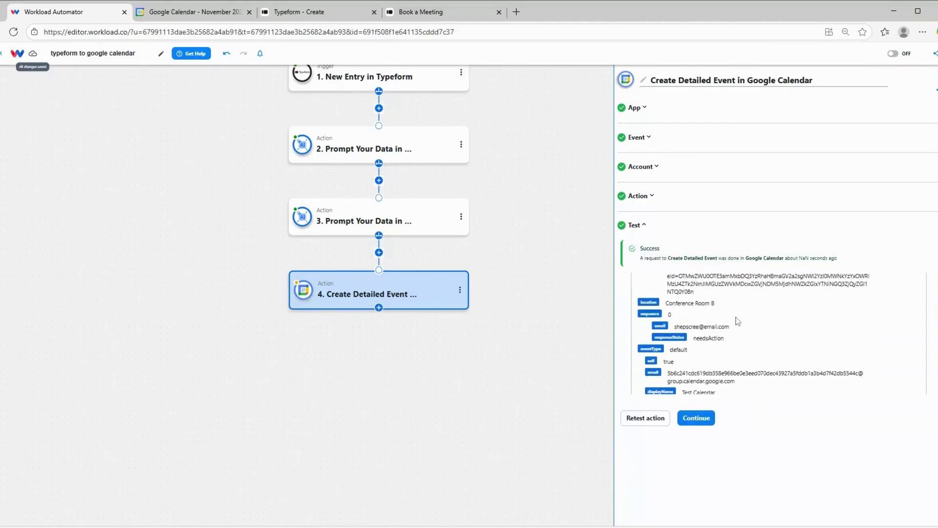
{"action": "left_click", "coordinate": [698, 418]}
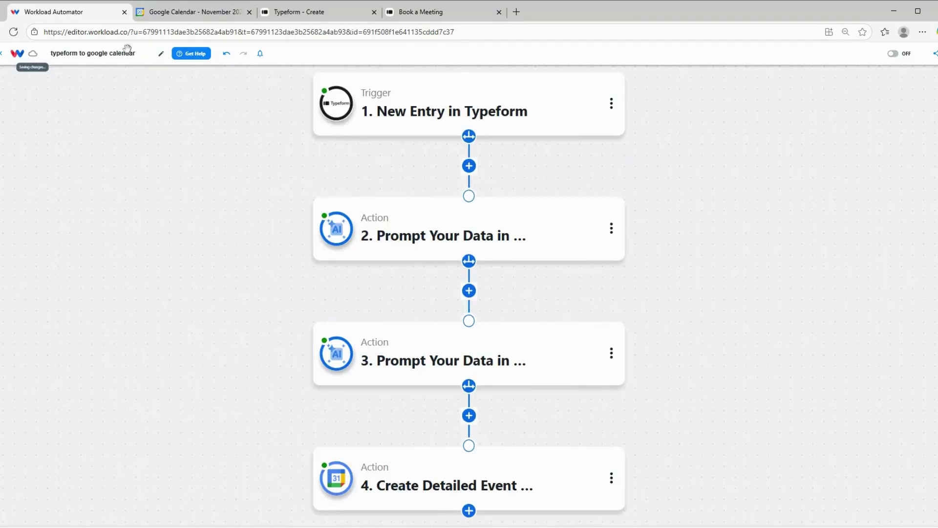
Switch to Google Calendar and open the Career Advancement Advice event on November 22 to check its details.
{"action": "left_click", "coordinate": [184, 13]}
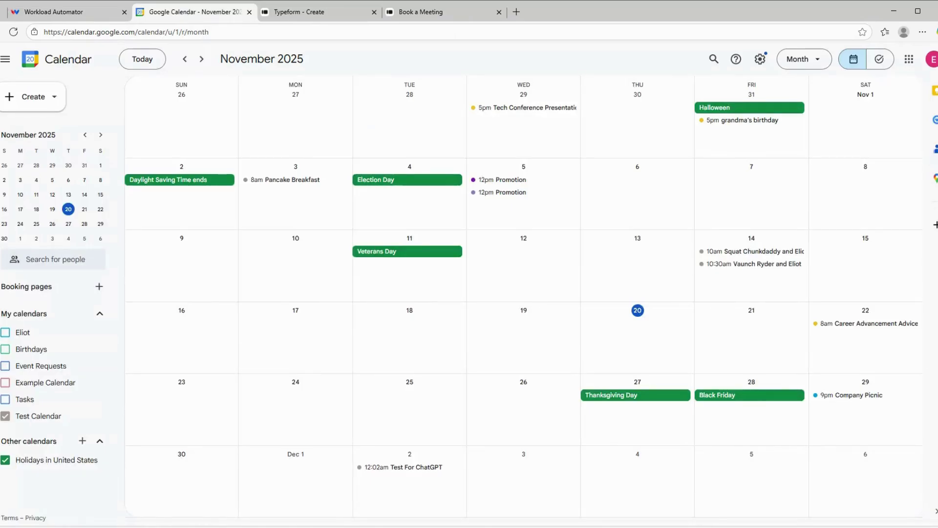
{"action": "left_click", "coordinate": [861, 324]}
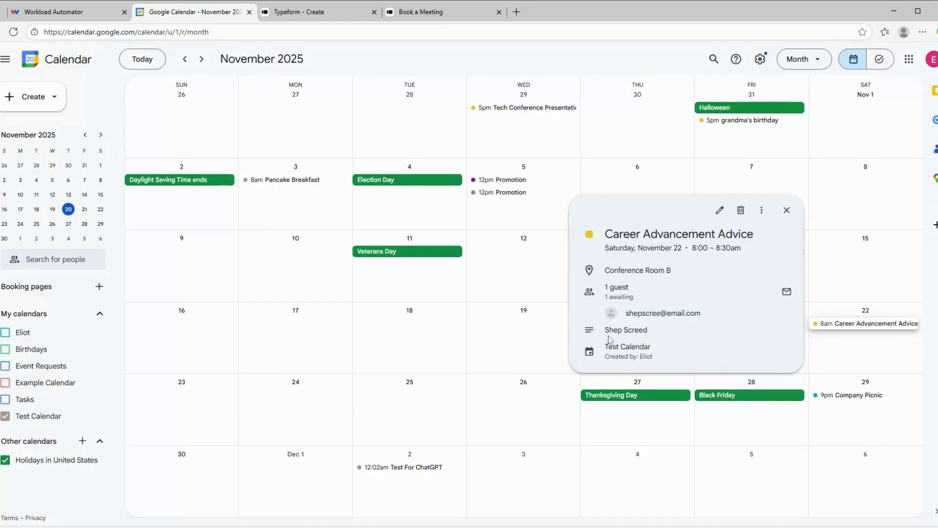
Return to the Workload editor, close the Google Calendar action's settings and turn the automation on.
{"action": "left_click", "coordinate": [71, 14]}
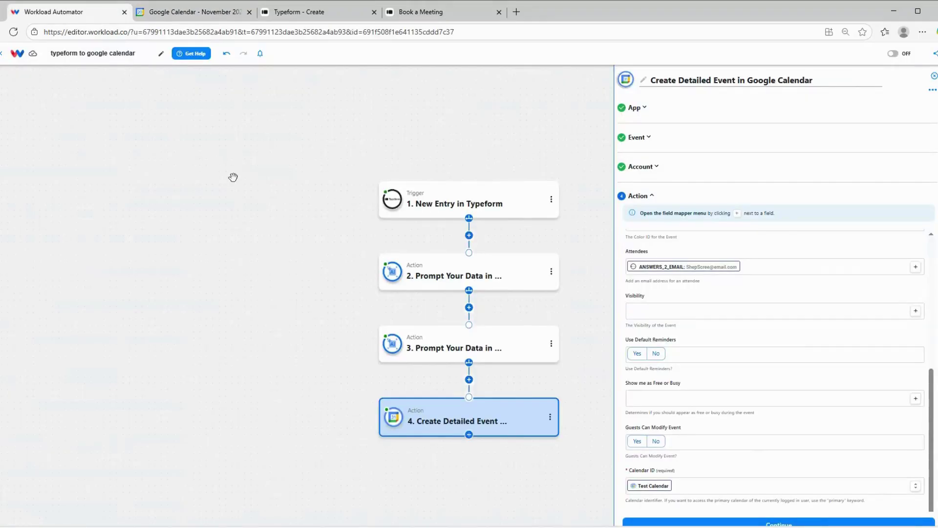
{"action": "left_click", "coordinate": [256, 189]}
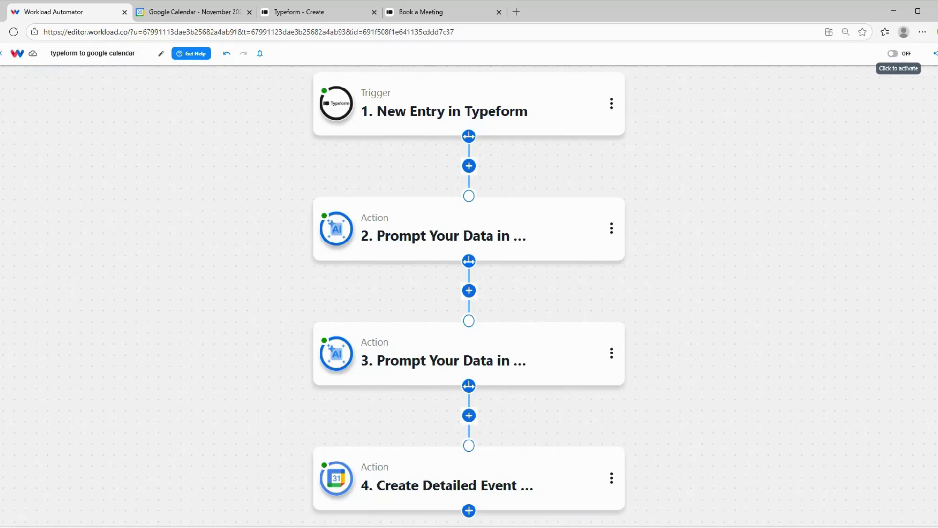
{"action": "left_click", "coordinate": [896, 55]}
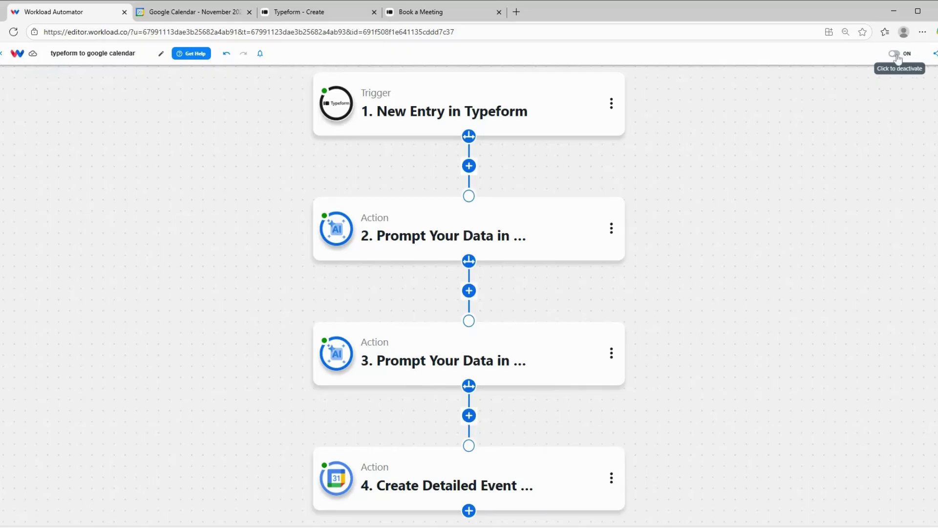